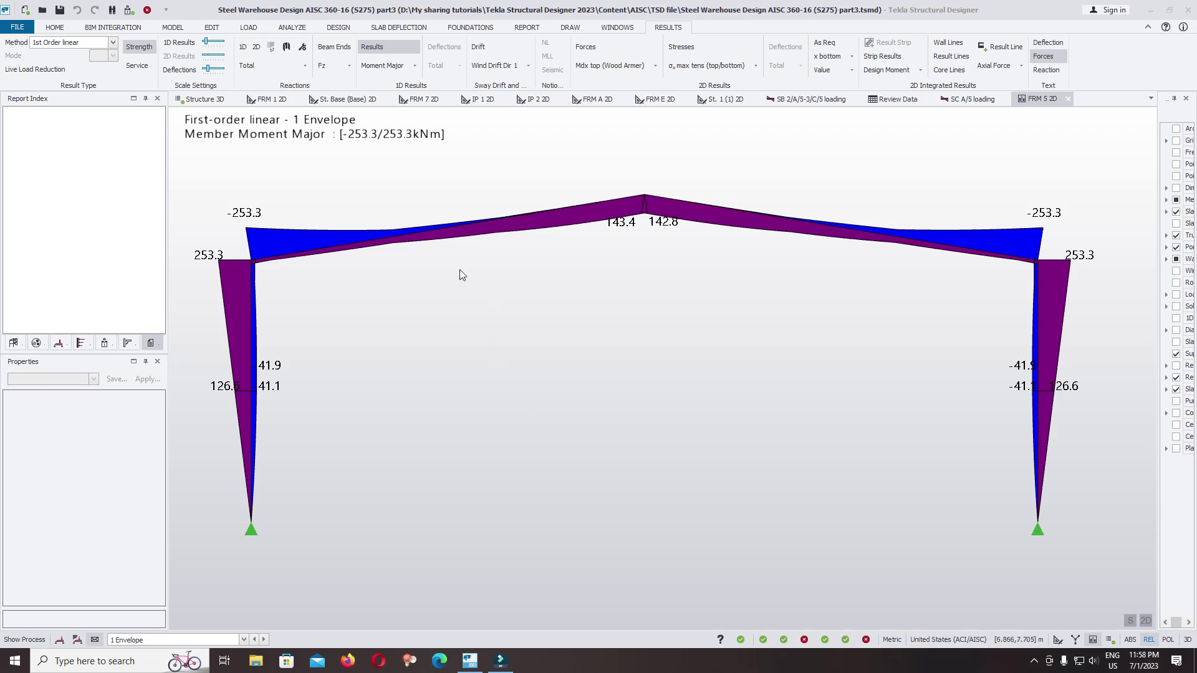
Step: Show the 3D warehouse model with the structure tree in the left panel
{"action": "left_click", "coordinate": [205, 100]}
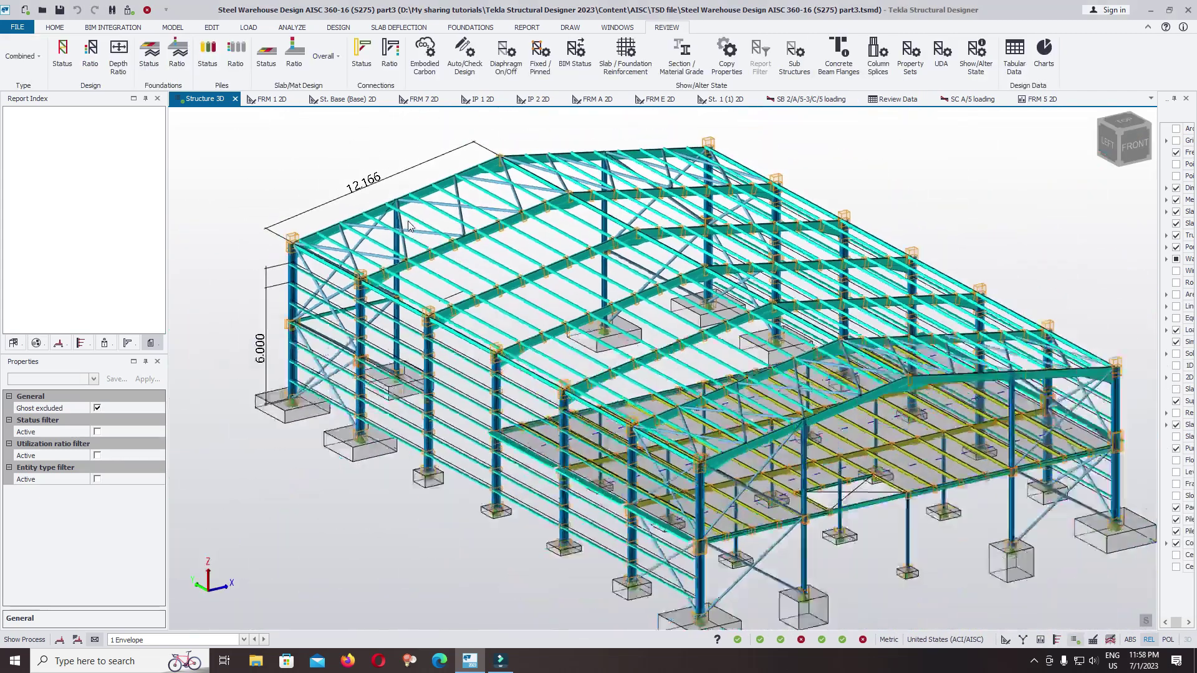
{"action": "scroll", "coordinate": [409, 228], "scroll_direction": "down", "scroll_amount": 2}
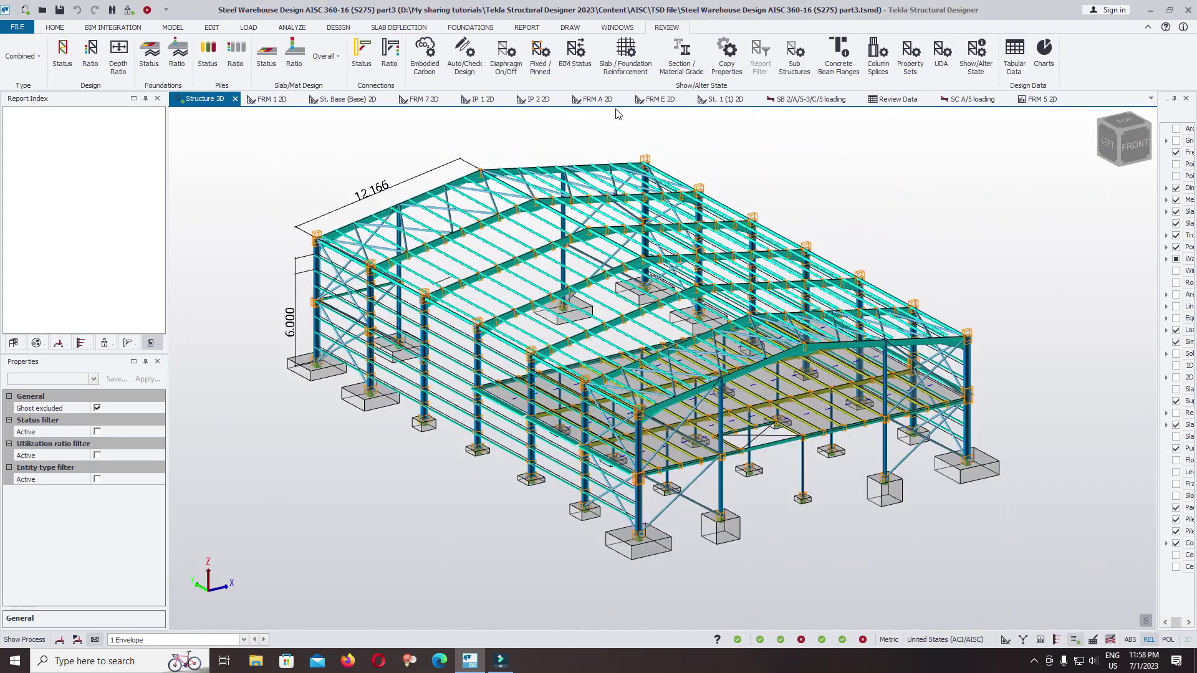
{"action": "left_click", "coordinate": [13, 343]}
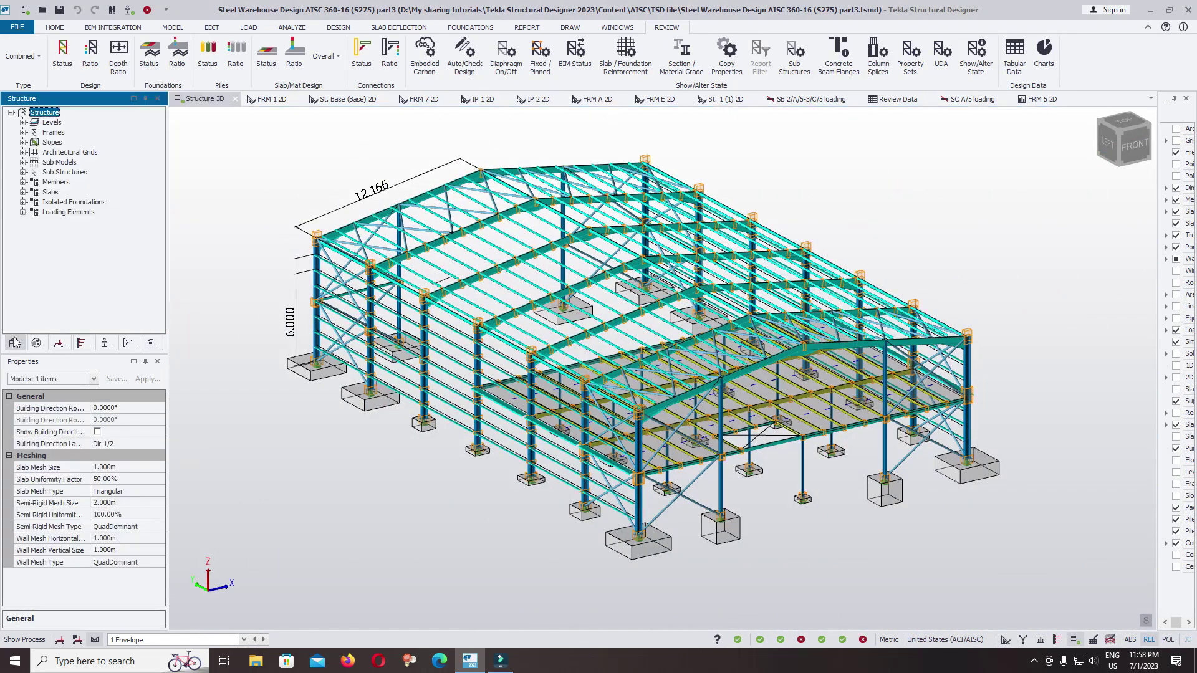
Step: Open the St. Base (Base) plan and export it as a General Arrangement DXF
{"action": "left_click", "coordinate": [24, 123]}
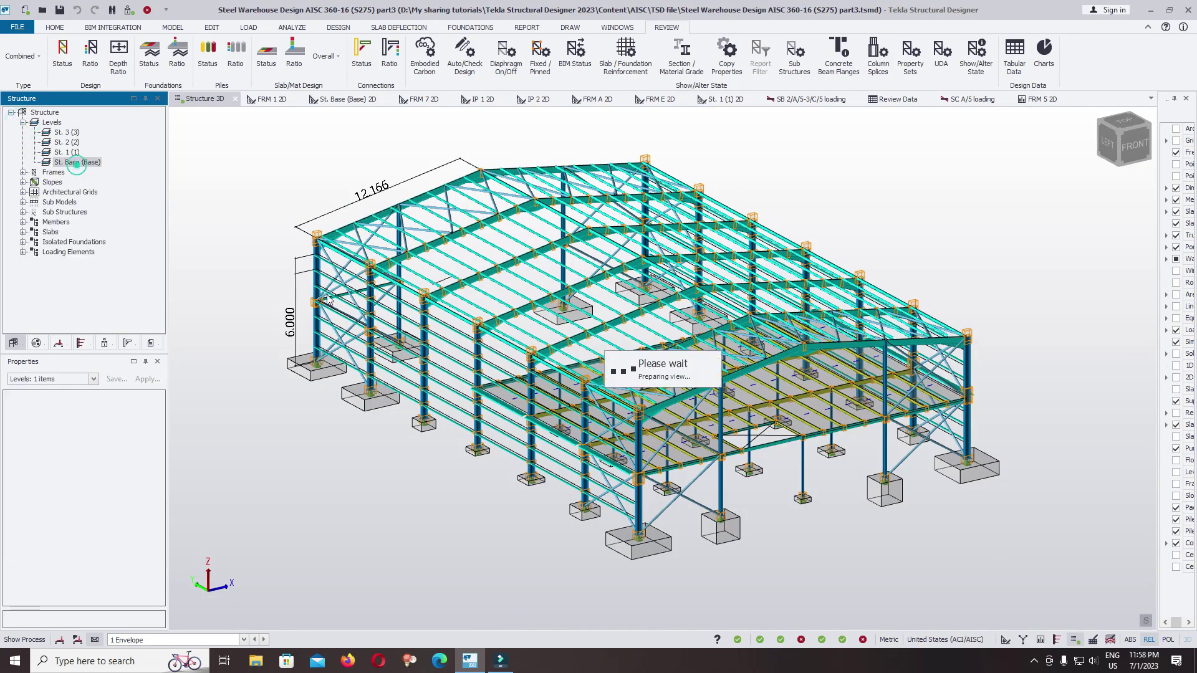
{"action": "double_click", "coordinate": [76, 162]}
{"action": "scroll", "coordinate": [646, 309], "scroll_direction": "up", "scroll_amount": 3}
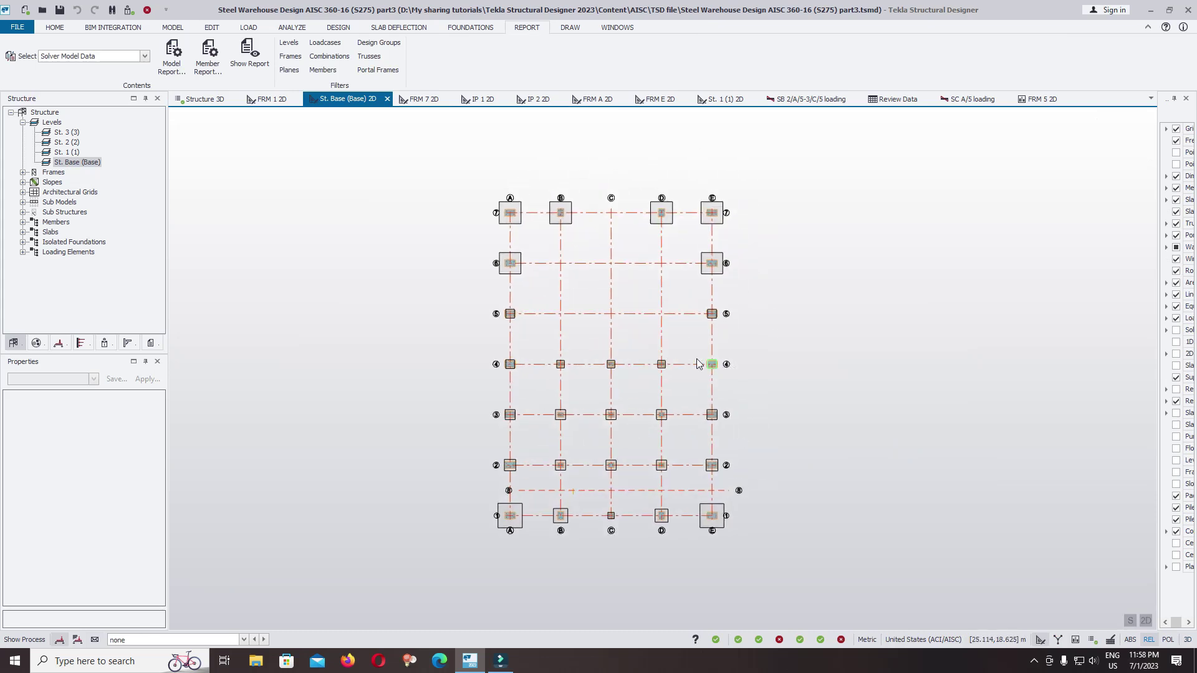
{"action": "scroll", "coordinate": [636, 328], "scroll_direction": "up", "scroll_amount": 2}
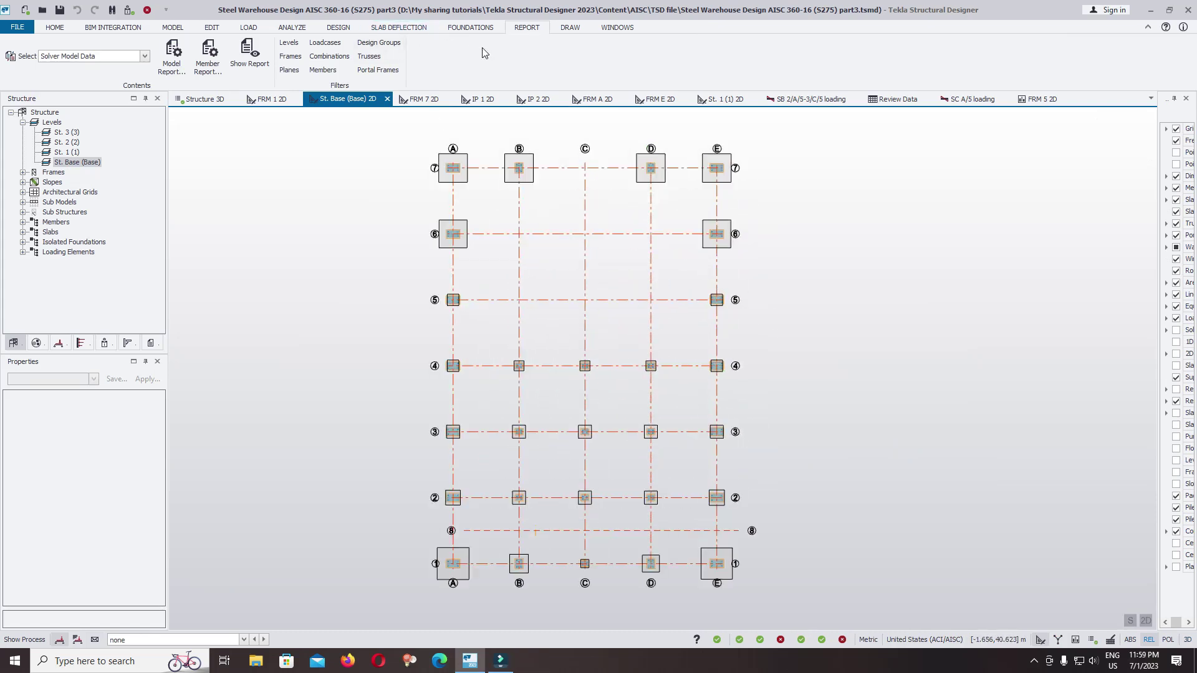
{"action": "left_click", "coordinate": [570, 27]}
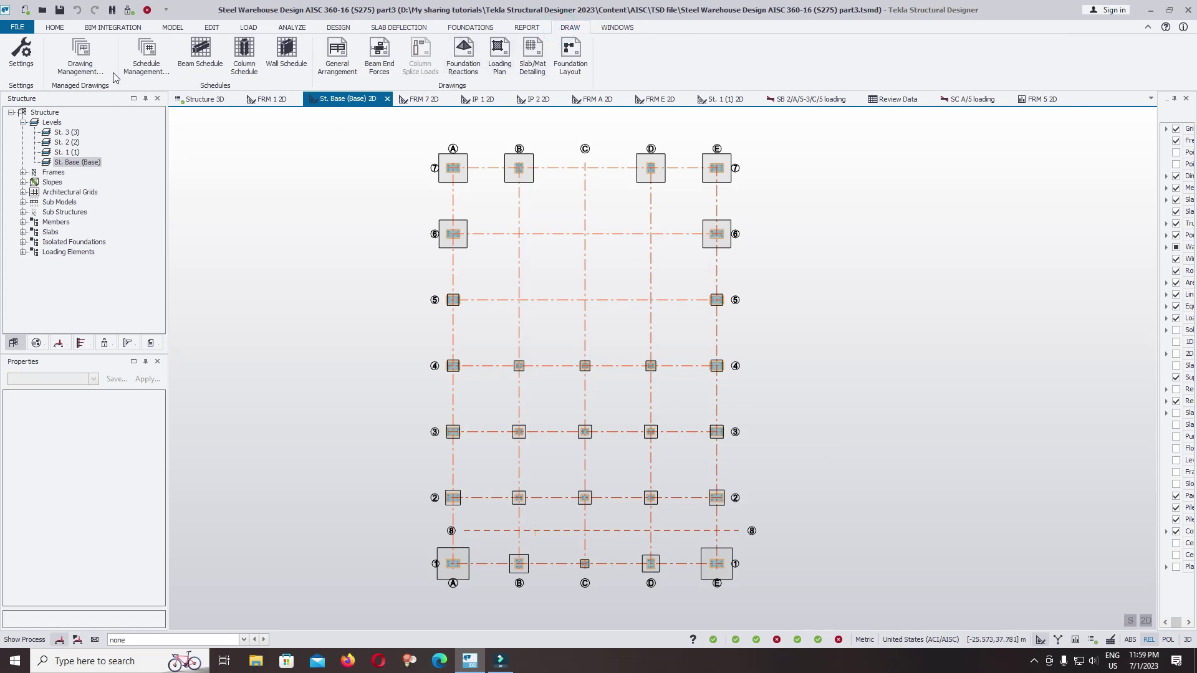
{"action": "left_click", "coordinate": [337, 58]}
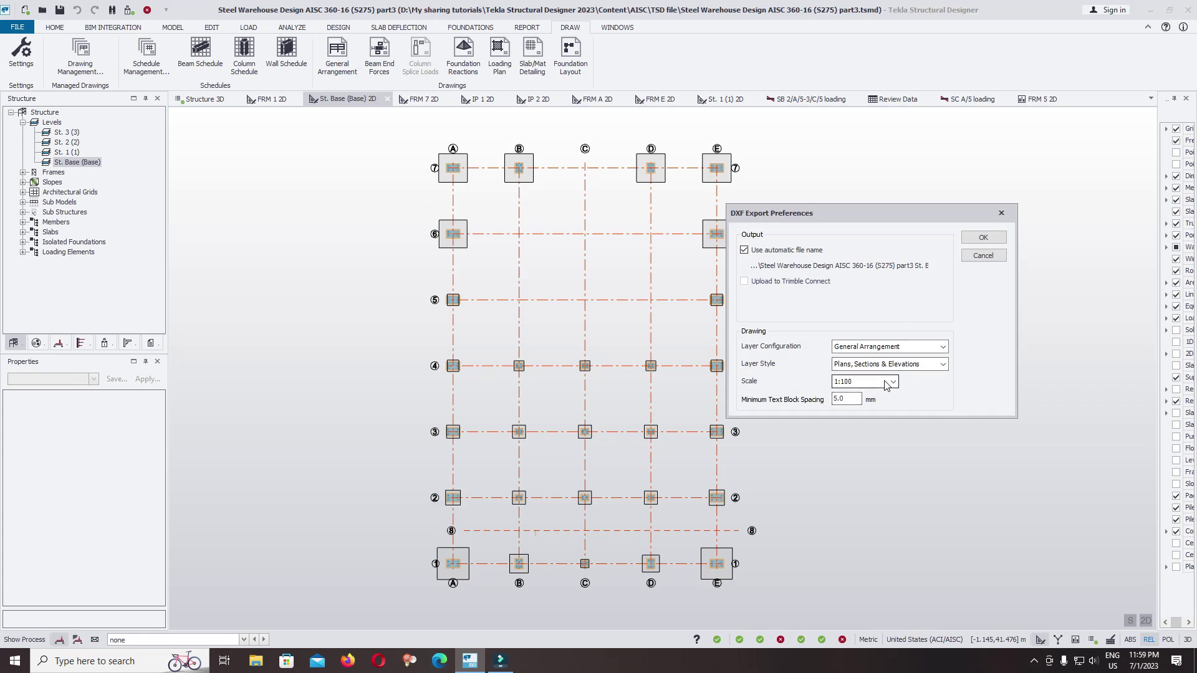
{"action": "left_click", "coordinate": [984, 238]}
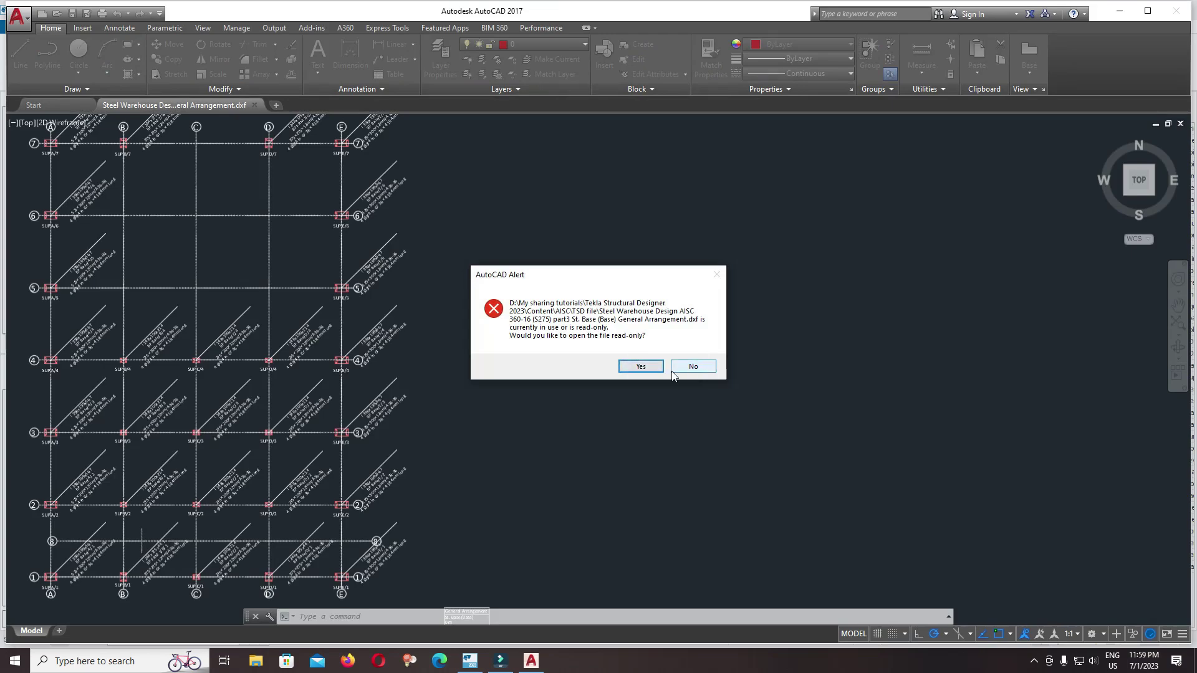
Step: Open the base-level DXF read-only in AutoCAD, review it, and return to Tekla
{"action": "left_click", "coordinate": [641, 367]}
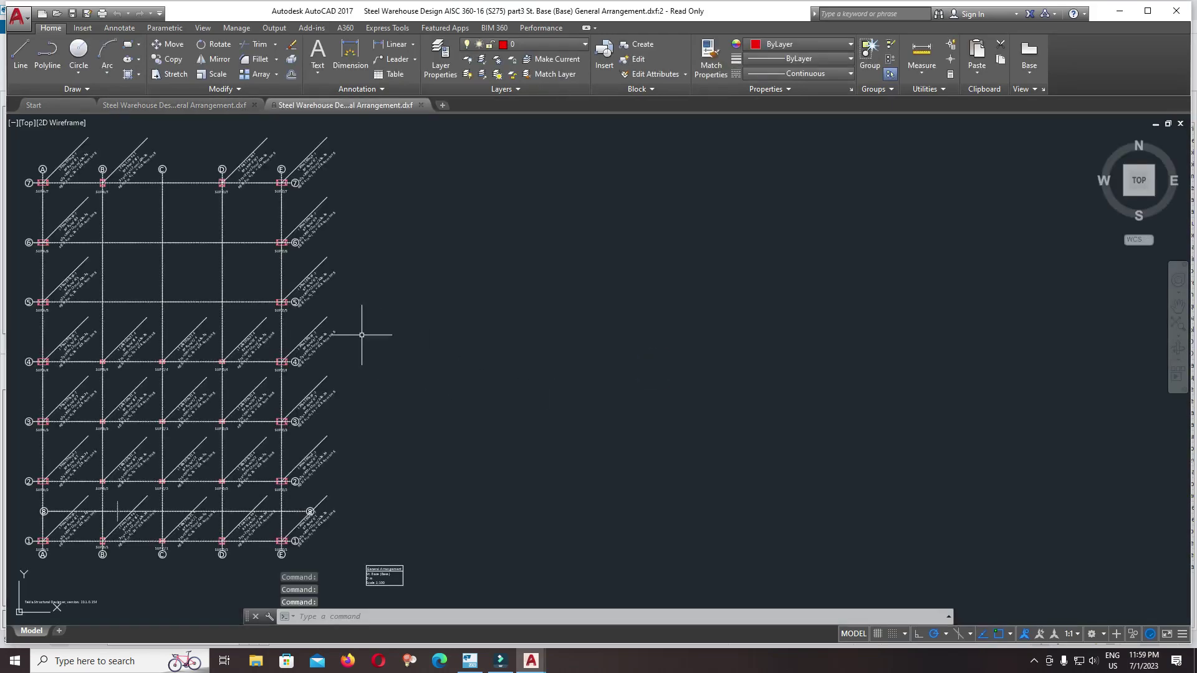
{"action": "scroll", "coordinate": [760, 246], "scroll_direction": "up", "scroll_amount": 3}
{"action": "scroll", "coordinate": [759, 245], "scroll_direction": "up", "scroll_amount": 3}
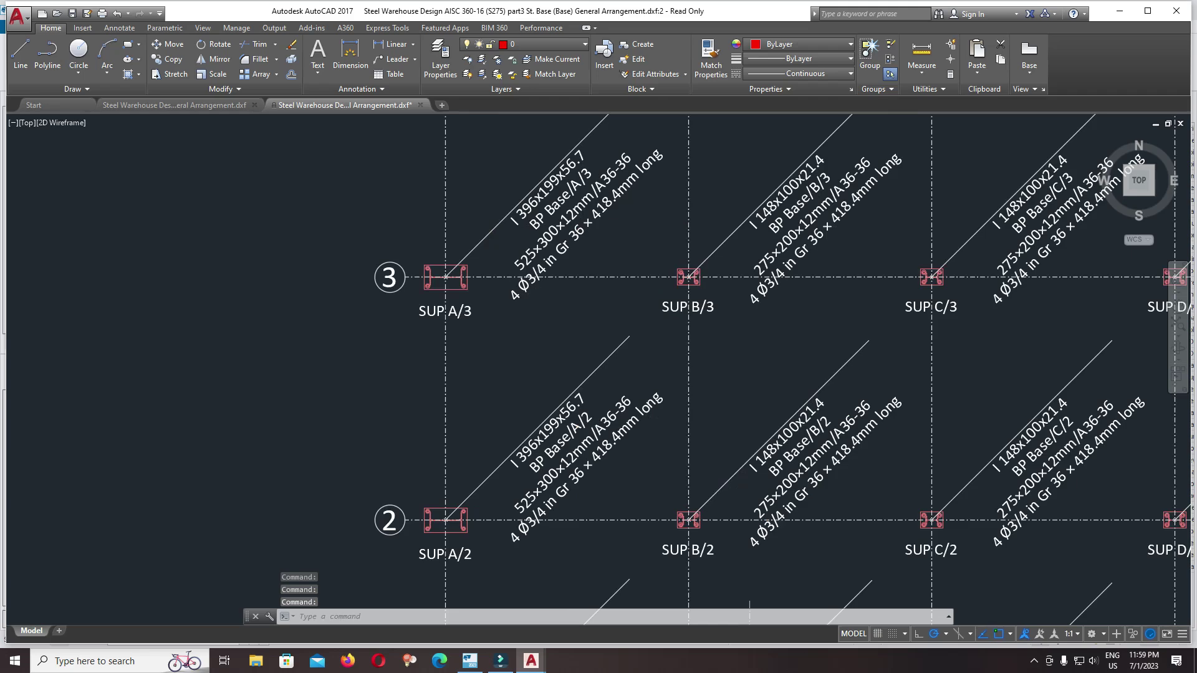
{"action": "scroll", "coordinate": [692, 309], "scroll_direction": "down", "scroll_amount": 3}
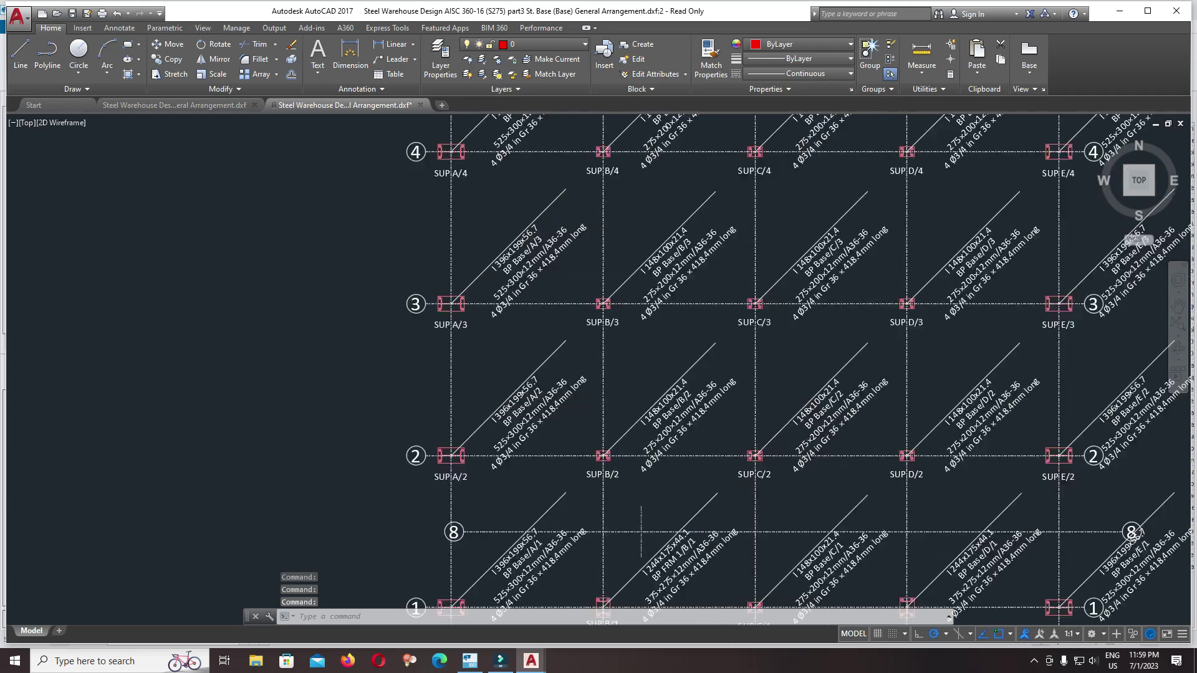
{"action": "scroll", "coordinate": [692, 309], "scroll_direction": "down", "scroll_amount": 4}
{"action": "scroll", "coordinate": [561, 355], "scroll_direction": "up", "scroll_amount": 2}
{"action": "scroll", "coordinate": [536, 378], "scroll_direction": "up", "scroll_amount": 2}
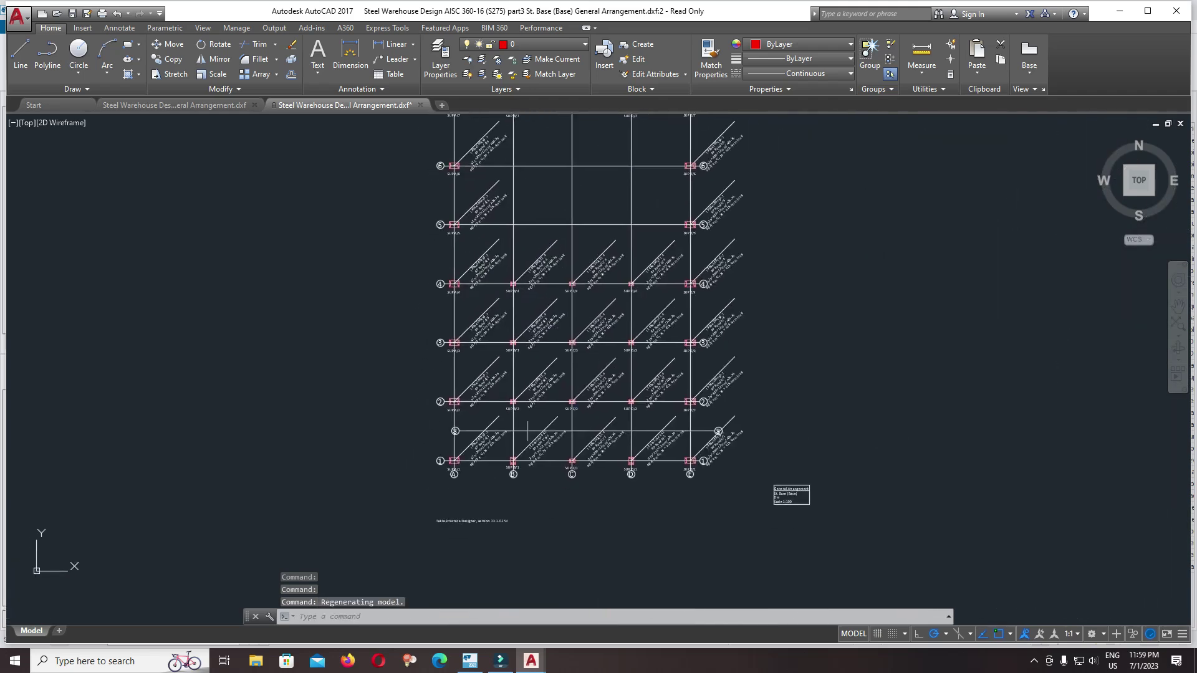
{"action": "scroll", "coordinate": [536, 378], "scroll_direction": "up", "scroll_amount": 5}
{"action": "scroll", "coordinate": [536, 379], "scroll_direction": "down", "scroll_amount": 4}
{"action": "scroll", "coordinate": [535, 379], "scroll_direction": "up", "scroll_amount": 1}
{"action": "scroll", "coordinate": [599, 393], "scroll_direction": "up", "scroll_amount": 5}
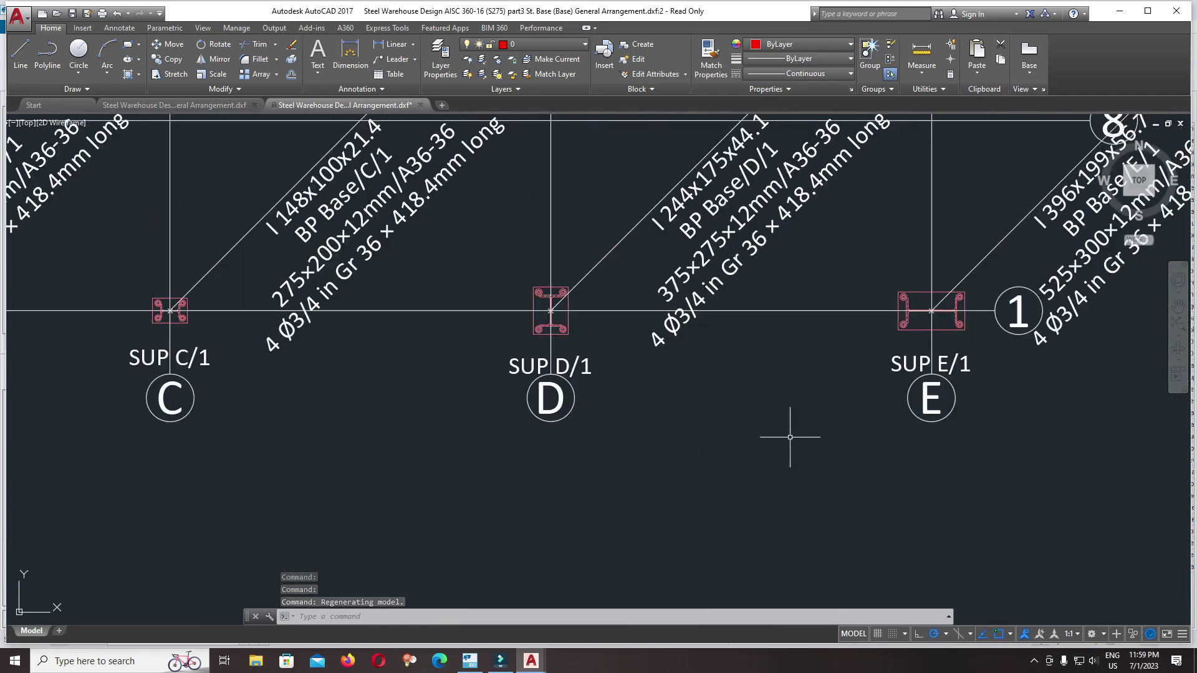
{"action": "scroll", "coordinate": [785, 421], "scroll_direction": "down", "scroll_amount": 6}
{"action": "scroll", "coordinate": [804, 196], "scroll_direction": "up", "scroll_amount": 5}
{"action": "scroll", "coordinate": [941, 331], "scroll_direction": "up", "scroll_amount": 1}
{"action": "scroll", "coordinate": [941, 331], "scroll_direction": "down", "scroll_amount": 6}
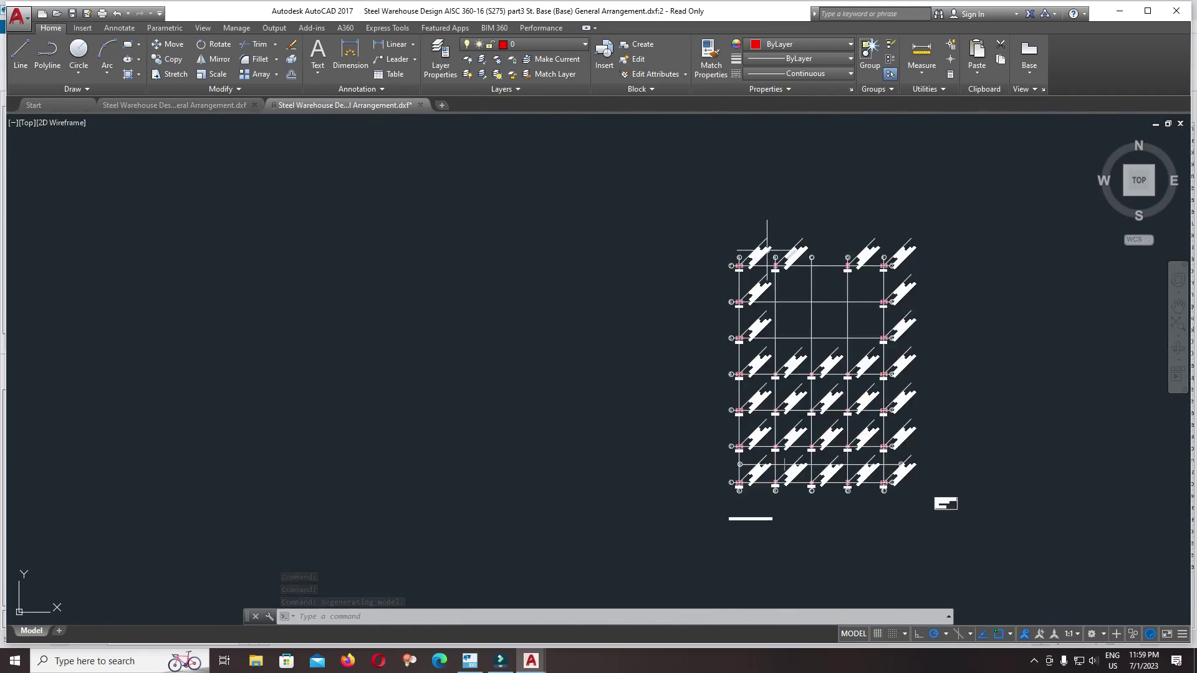
{"action": "scroll", "coordinate": [739, 262], "scroll_direction": "up", "scroll_amount": 6}
{"action": "scroll", "coordinate": [692, 291], "scroll_direction": "down", "scroll_amount": 6}
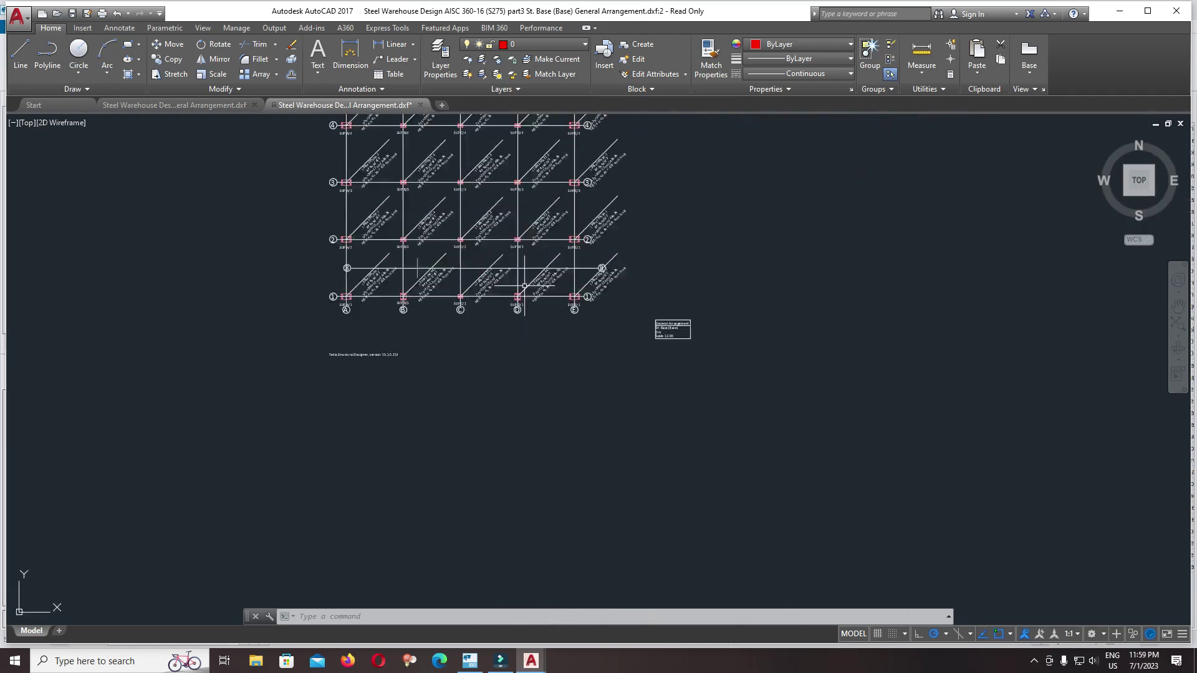
{"action": "scroll", "coordinate": [674, 318], "scroll_direction": "up", "scroll_amount": 4}
{"action": "scroll", "coordinate": [778, 379], "scroll_direction": "up", "scroll_amount": 4}
{"action": "scroll", "coordinate": [778, 380], "scroll_direction": "down", "scroll_amount": 5}
{"action": "scroll", "coordinate": [666, 405], "scroll_direction": "up", "scroll_amount": 5}
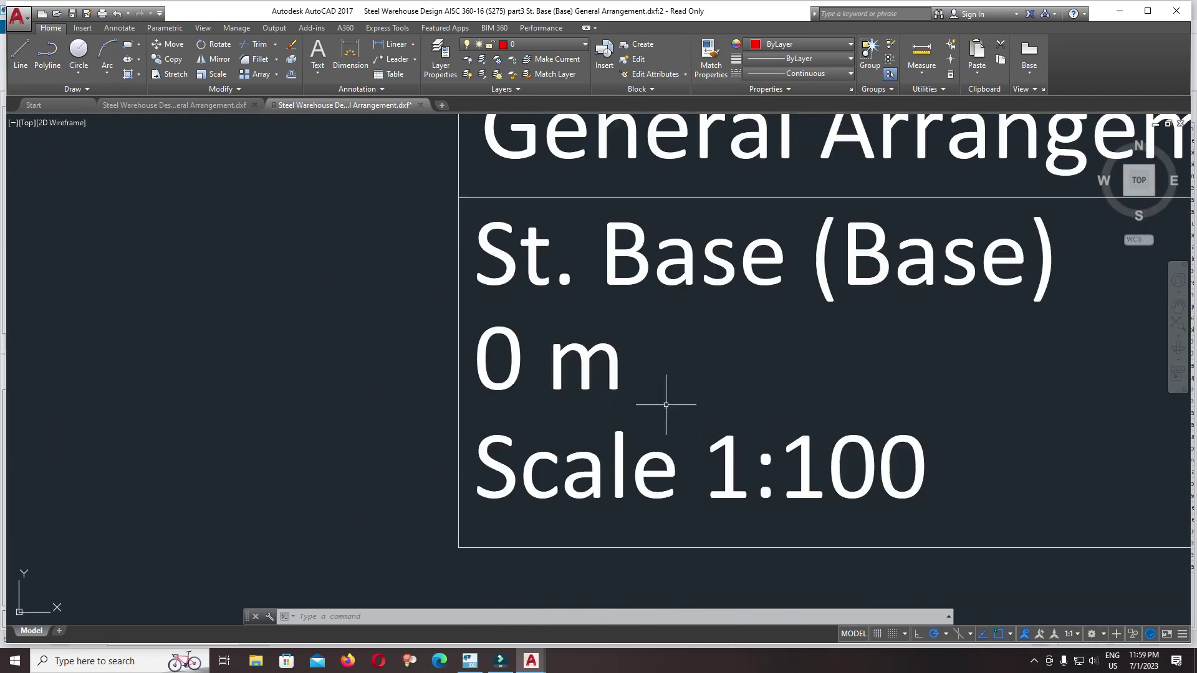
{"action": "scroll", "coordinate": [689, 398], "scroll_direction": "down", "scroll_amount": 3}
{"action": "scroll", "coordinate": [735, 406], "scroll_direction": "up", "scroll_amount": 4}
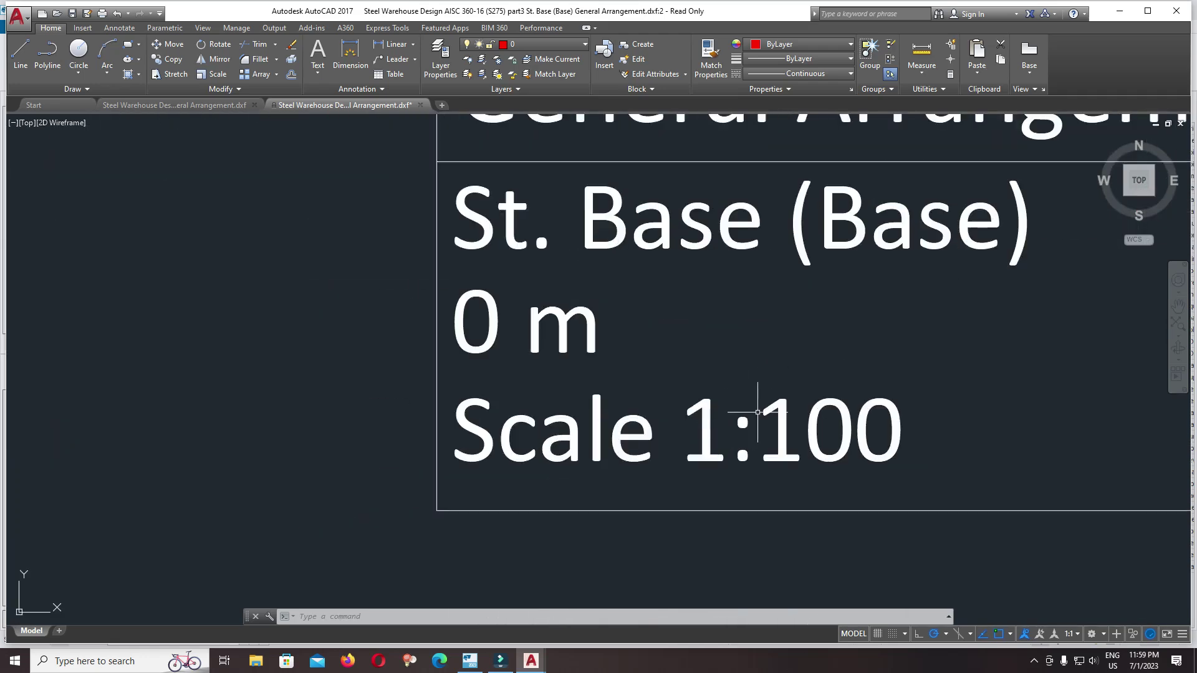
{"action": "scroll", "coordinate": [763, 404], "scroll_direction": "down", "scroll_amount": 4}
{"action": "scroll", "coordinate": [808, 368], "scroll_direction": "up", "scroll_amount": 1}
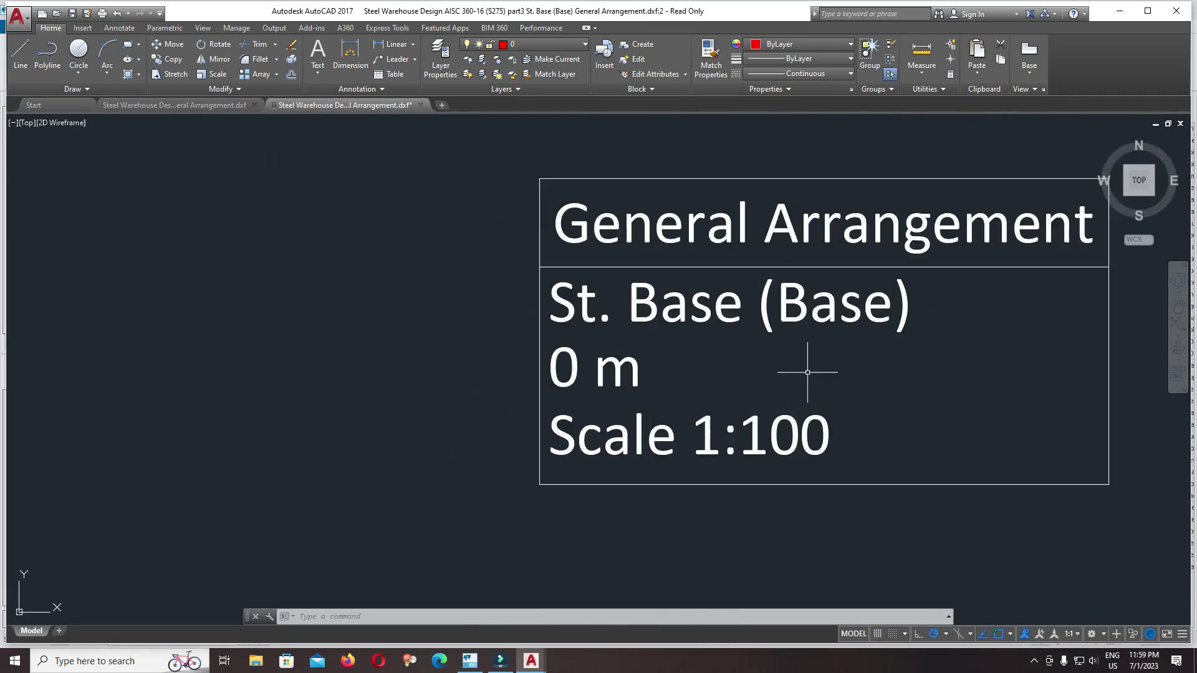
{"action": "scroll", "coordinate": [808, 367], "scroll_direction": "down", "scroll_amount": 4}
{"action": "scroll", "coordinate": [808, 367], "scroll_direction": "down", "scroll_amount": 2}
{"action": "scroll", "coordinate": [808, 368], "scroll_direction": "up", "scroll_amount": 3}
{"action": "scroll", "coordinate": [808, 368], "scroll_direction": "down", "scroll_amount": 5}
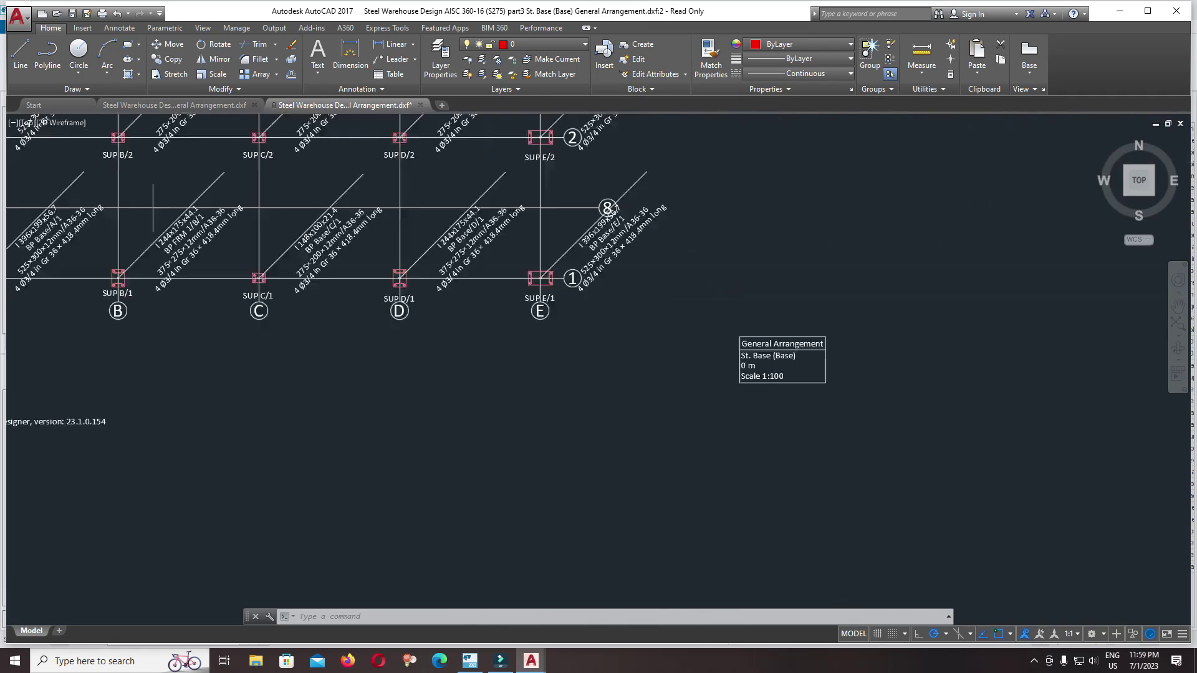
{"action": "scroll", "coordinate": [800, 314], "scroll_direction": "down", "scroll_amount": 4}
{"action": "key", "text": "alt+Tab"}
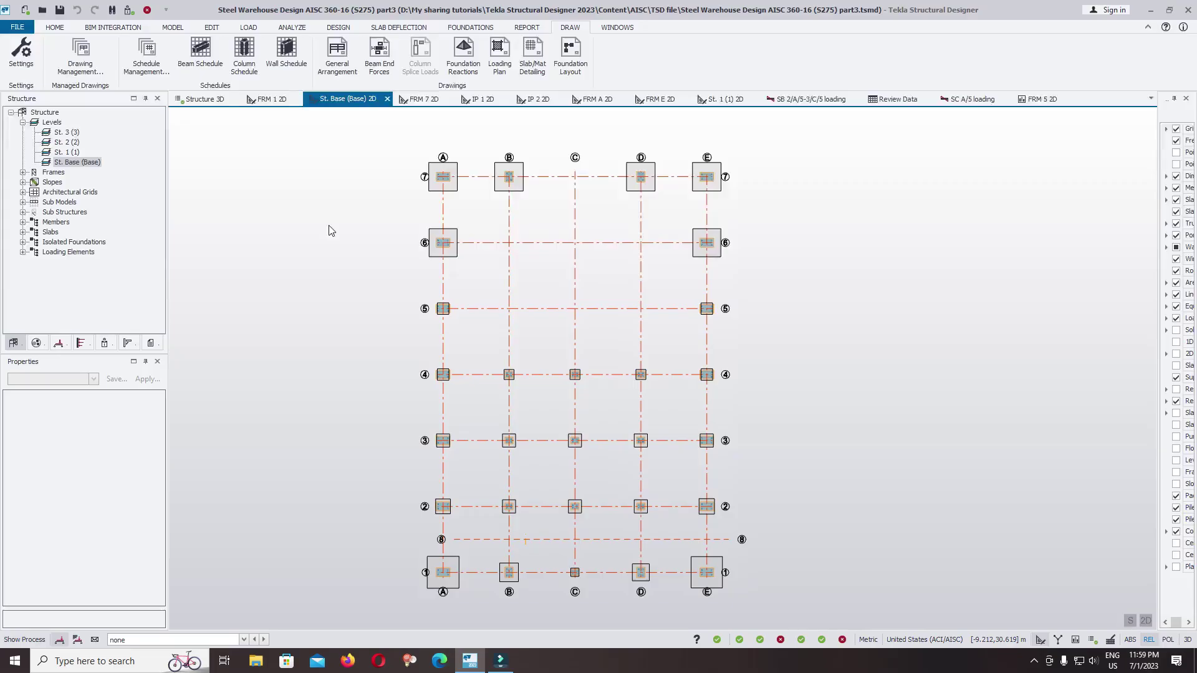
Step: Export the St. 1 (1) floor plan as a General Arrangement DXF with default preferences
{"action": "double_click", "coordinate": [66, 152]}
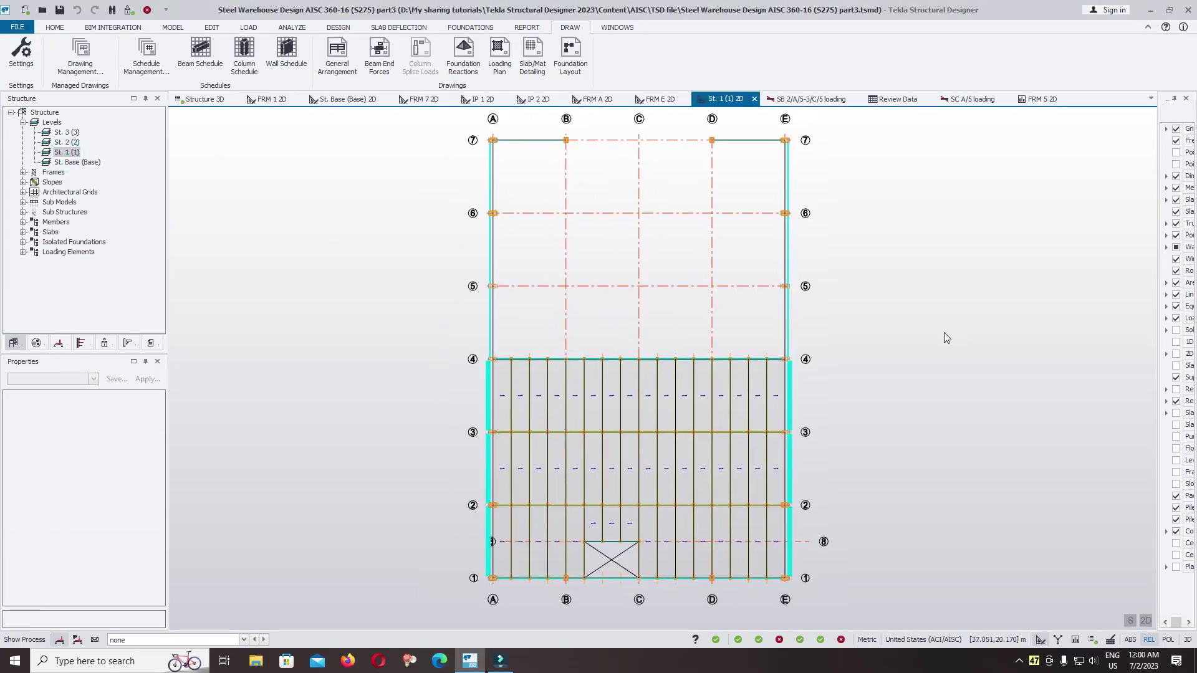
{"action": "left_click", "coordinate": [337, 56]}
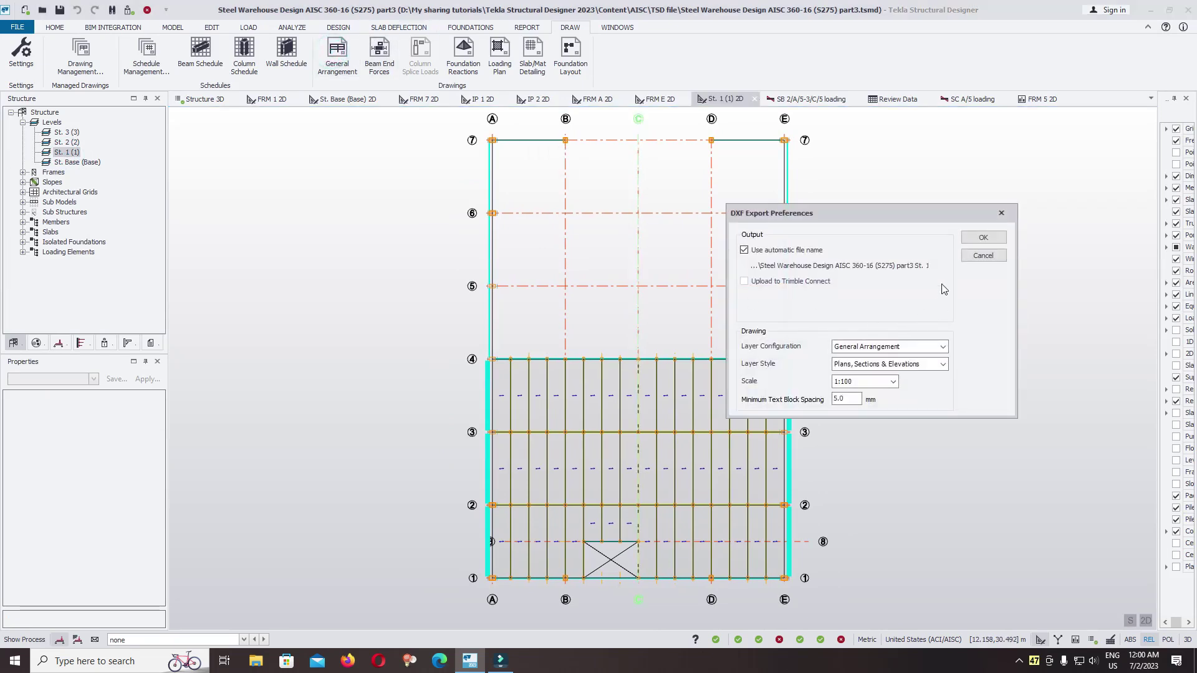
{"action": "left_click", "coordinate": [983, 238]}
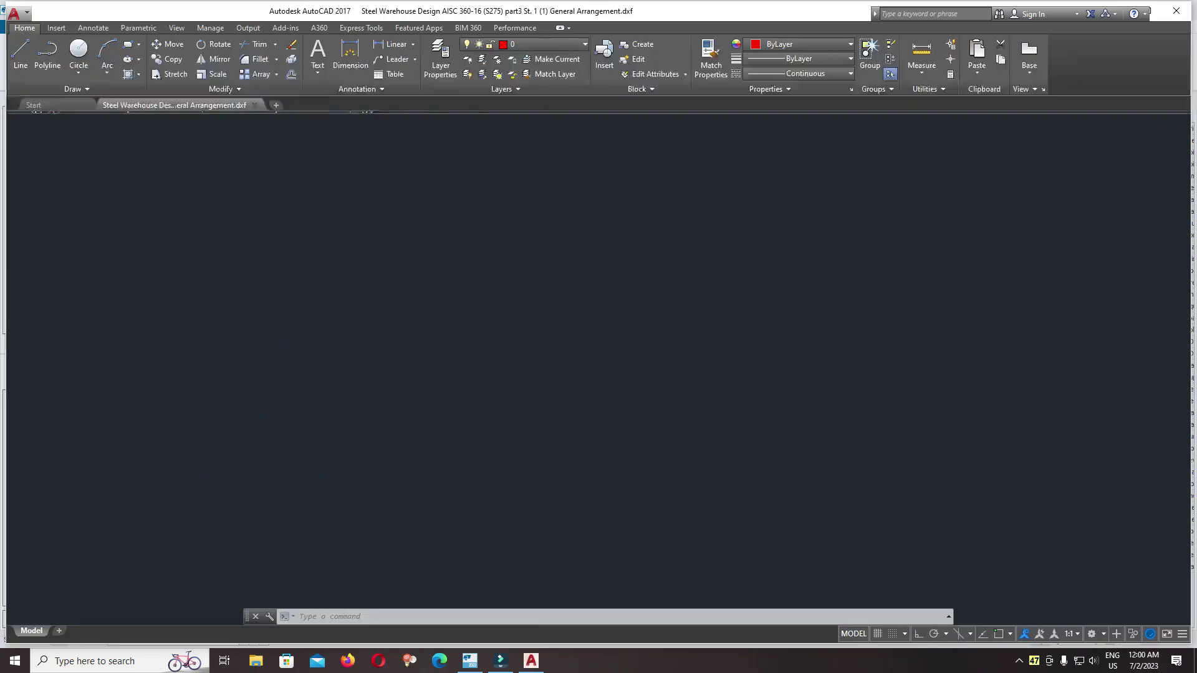
Step: Decline read-only opening, then close both exported DXF drawings in AutoCAD
{"action": "left_click", "coordinate": [688, 366]}
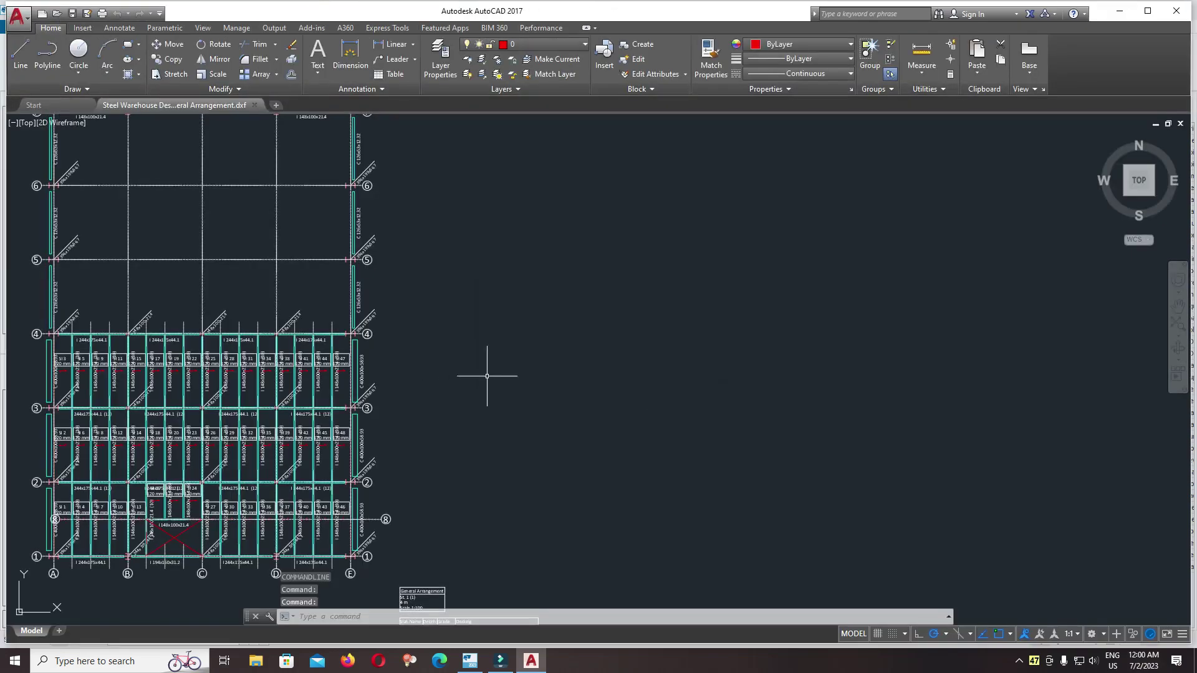
{"action": "scroll", "coordinate": [561, 374], "scroll_direction": "up", "scroll_amount": 5}
{"action": "scroll", "coordinate": [679, 272], "scroll_direction": "up", "scroll_amount": 3}
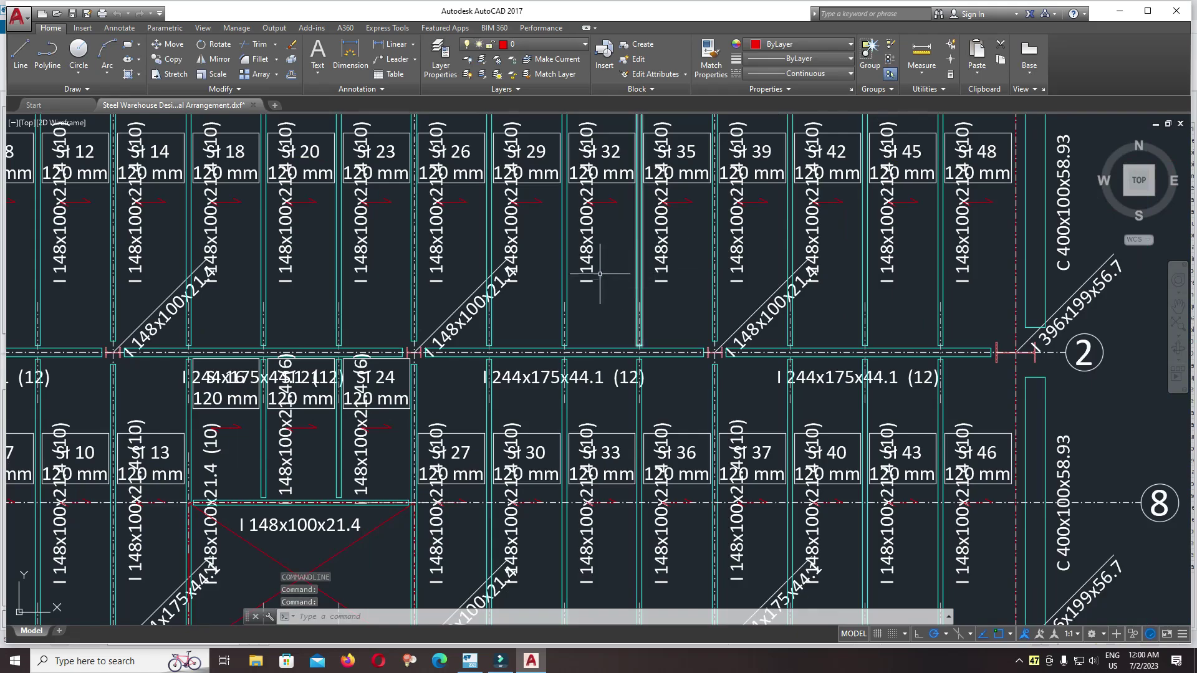
{"action": "scroll", "coordinate": [680, 272], "scroll_direction": "down", "scroll_amount": 5}
{"action": "scroll", "coordinate": [580, 263], "scroll_direction": "up", "scroll_amount": 3}
{"action": "scroll", "coordinate": [509, 342], "scroll_direction": "up", "scroll_amount": 6}
{"action": "scroll", "coordinate": [508, 342], "scroll_direction": "down", "scroll_amount": 2}
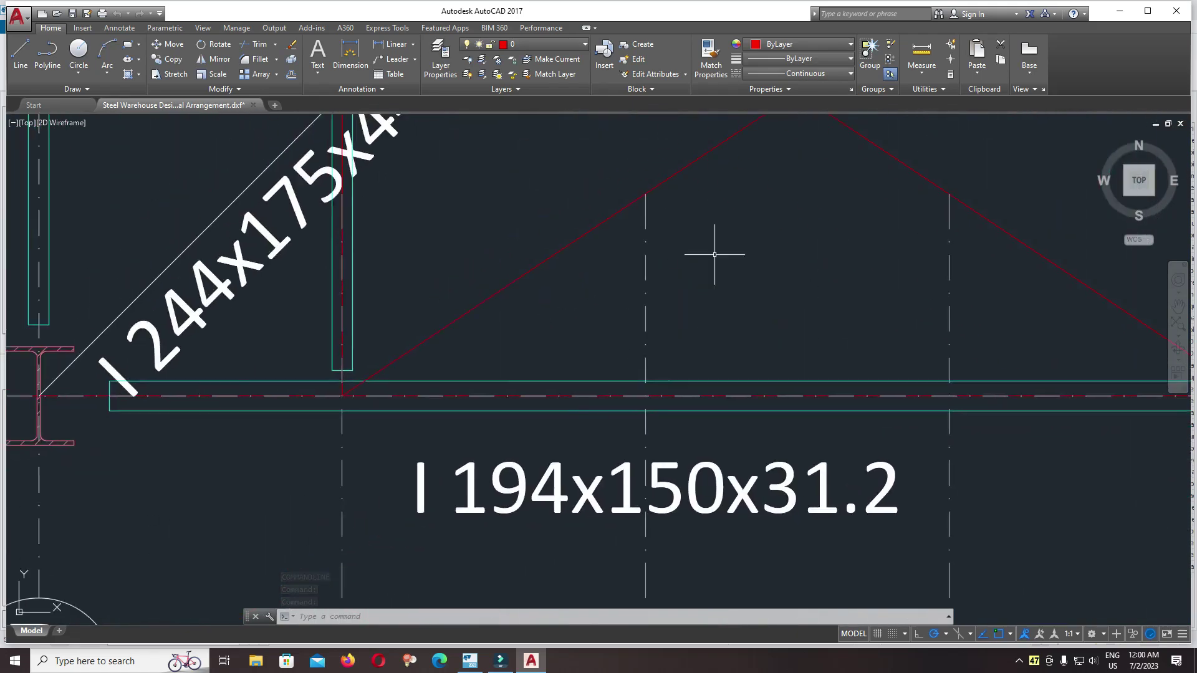
{"action": "scroll", "coordinate": [711, 252], "scroll_direction": "down", "scroll_amount": 3}
{"action": "scroll", "coordinate": [711, 281], "scroll_direction": "down", "scroll_amount": 3}
{"action": "scroll", "coordinate": [392, 274], "scroll_direction": "down", "scroll_amount": 3}
{"action": "scroll", "coordinate": [421, 225], "scroll_direction": "up", "scroll_amount": 3}
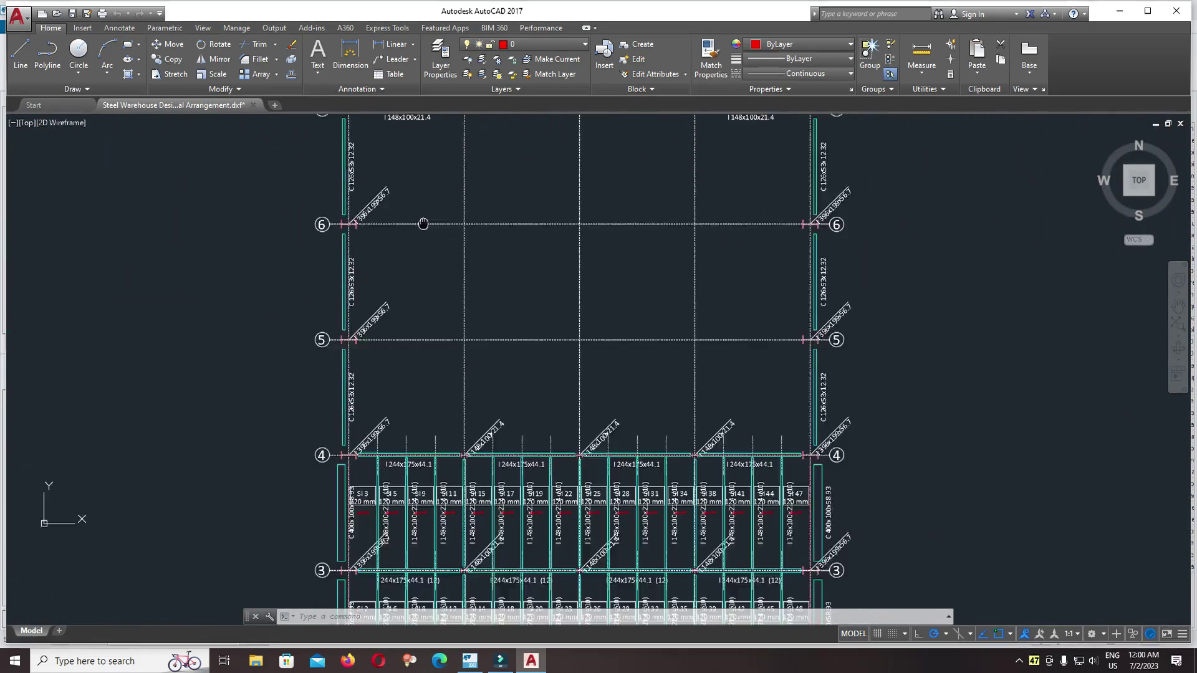
{"action": "scroll", "coordinate": [501, 307], "scroll_direction": "down", "scroll_amount": 5}
{"action": "scroll", "coordinate": [500, 307], "scroll_direction": "down", "scroll_amount": 1}
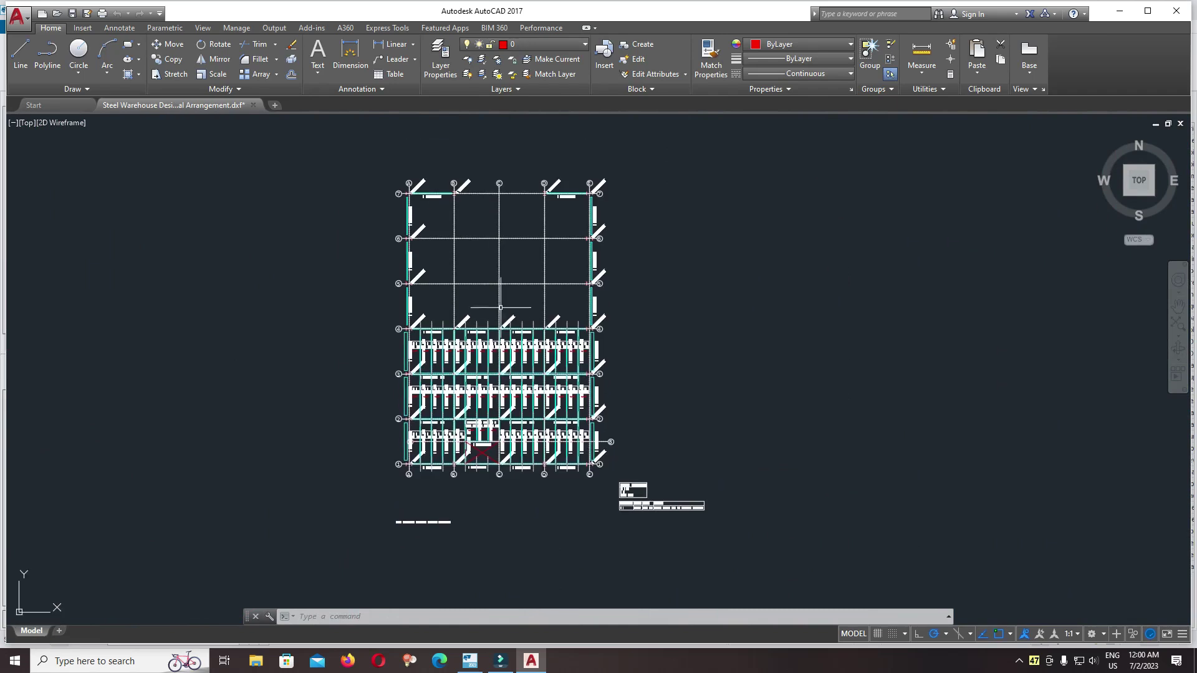
{"action": "left_click", "coordinate": [253, 106]}
{"action": "left_click", "coordinate": [644, 363]}
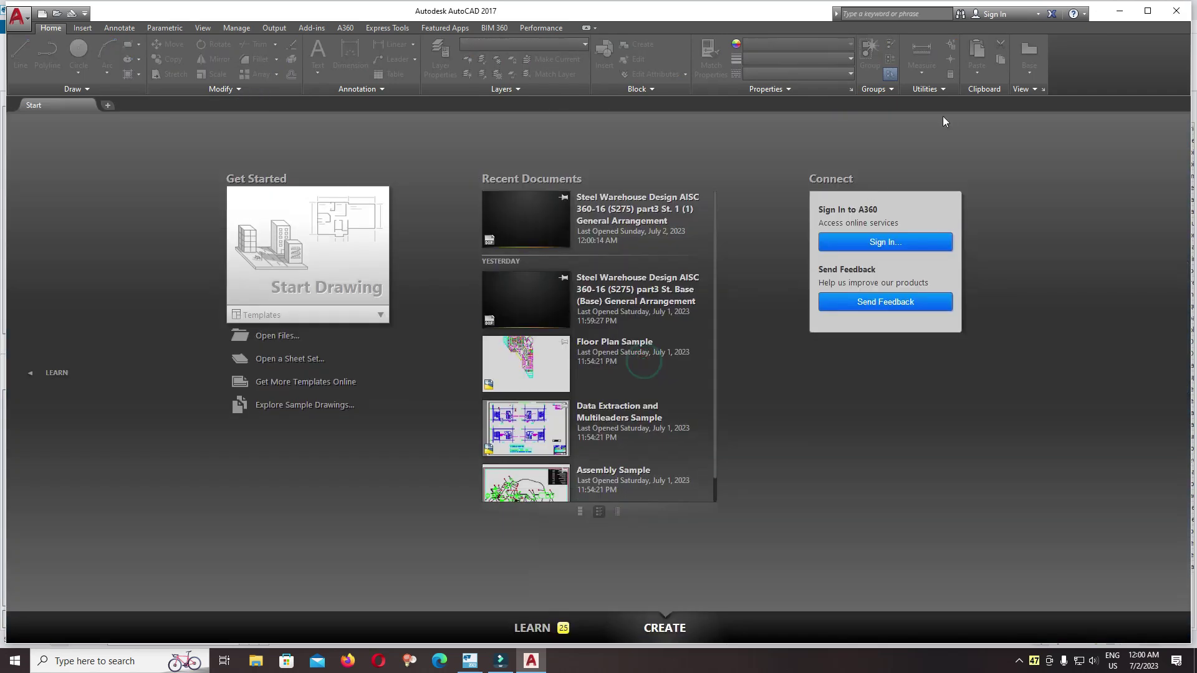
Step: Bring up the FRM 7 frame elevation and start its General Arrangement DXF export
{"action": "left_click", "coordinate": [1121, 12]}
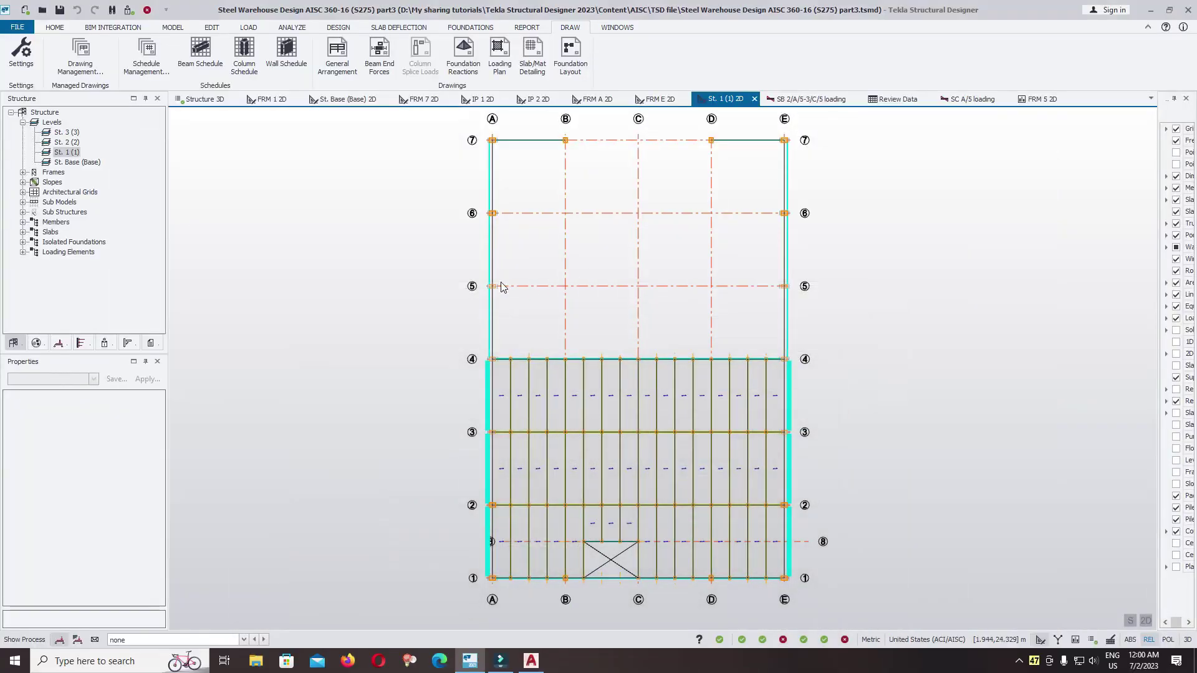
{"action": "left_click", "coordinate": [421, 99]}
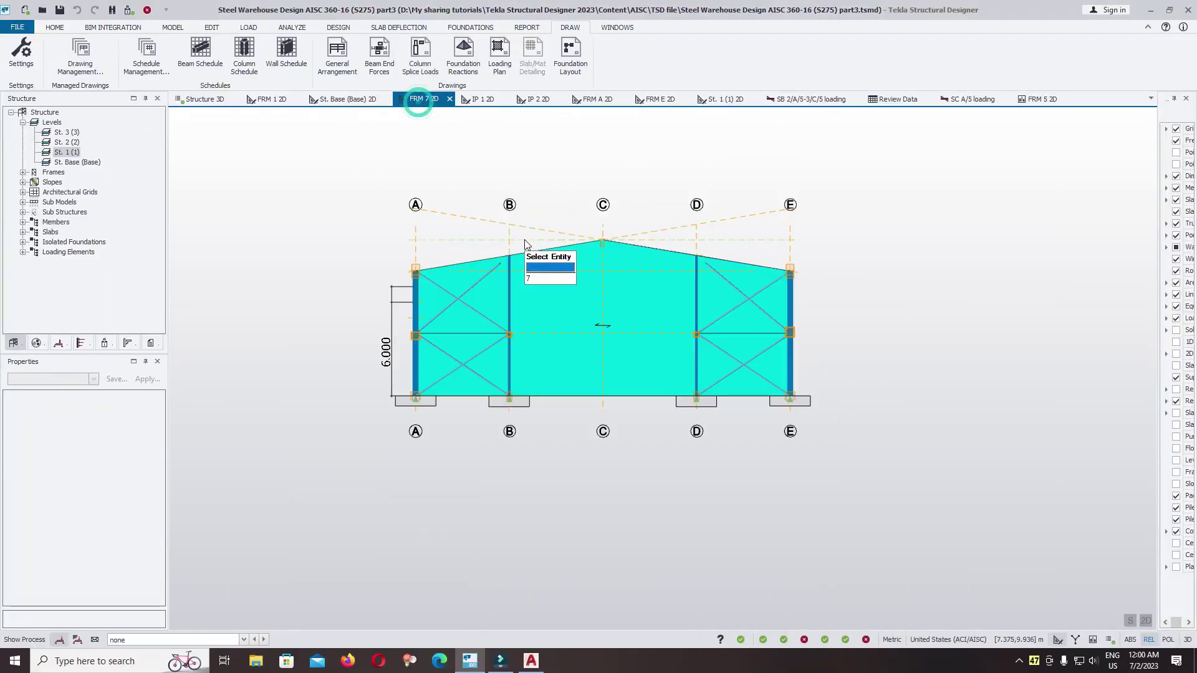
{"action": "scroll", "coordinate": [593, 293], "scroll_direction": "up", "scroll_amount": 2}
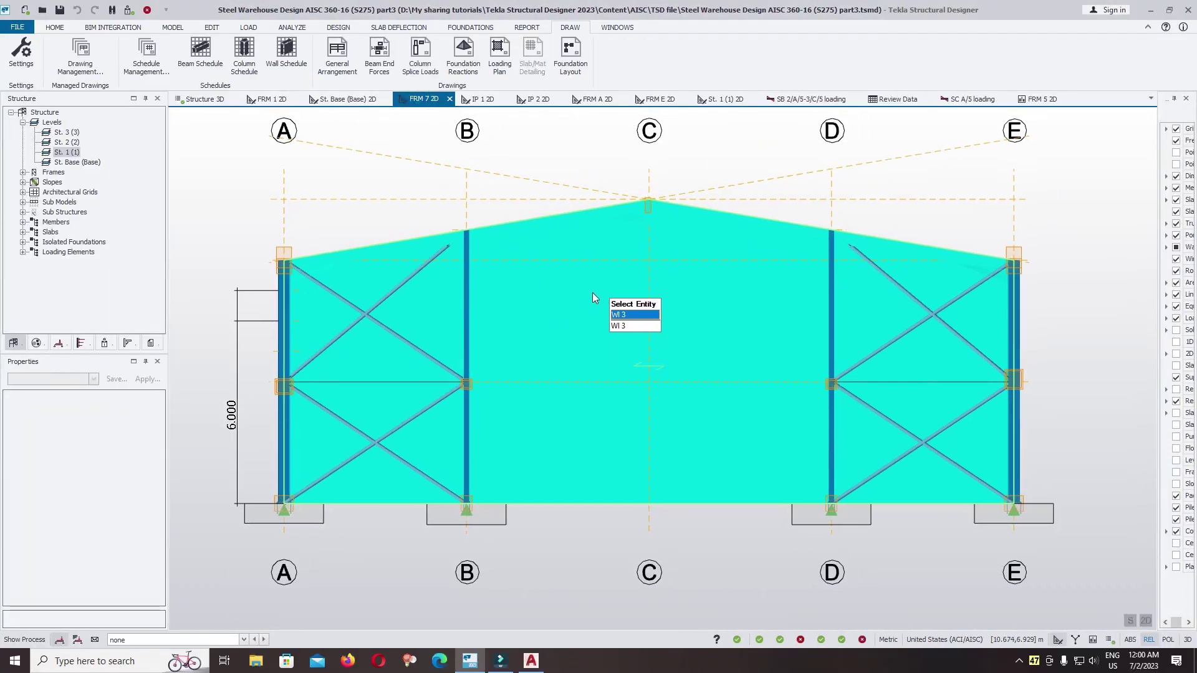
{"action": "left_click", "coordinate": [338, 57]}
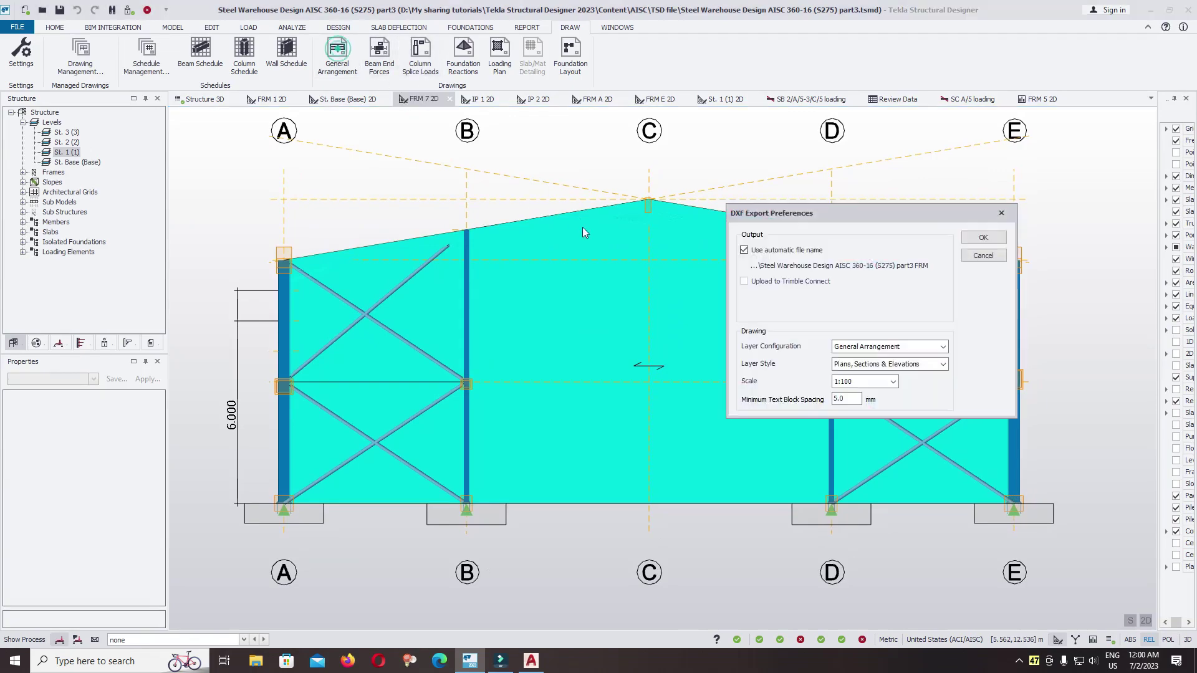
Step: Confirm the FRM 7 export, zoom the drawing to extents in AutoCAD, and return to Tekla
{"action": "left_click", "coordinate": [982, 238]}
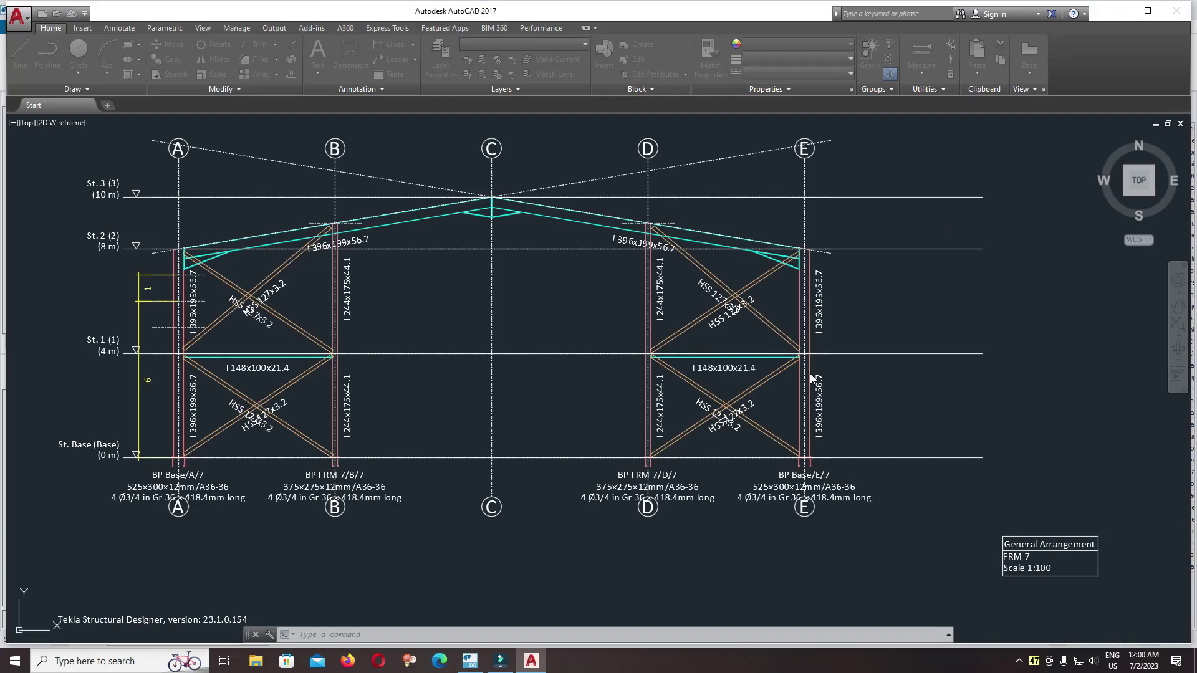
{"action": "scroll", "coordinate": [334, 301], "scroll_direction": "up", "scroll_amount": 3}
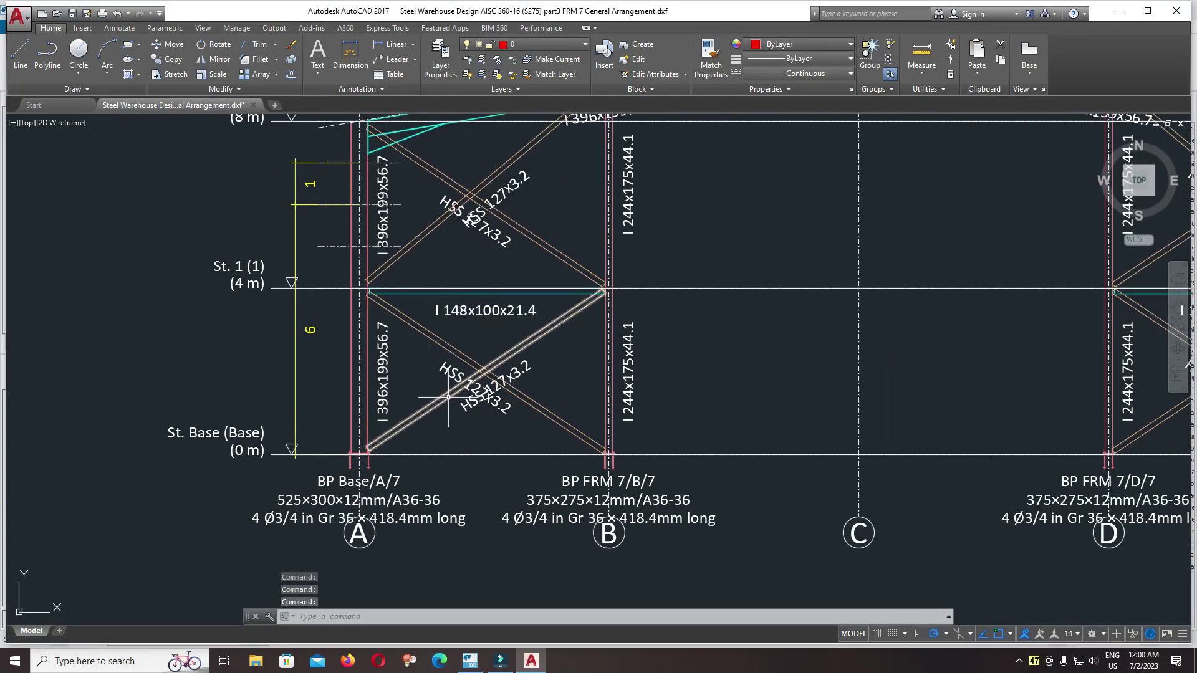
{"action": "scroll", "coordinate": [449, 356], "scroll_direction": "up", "scroll_amount": 5}
{"action": "double_click", "coordinate": [449, 356]}
{"action": "scroll", "coordinate": [449, 356], "scroll_direction": "up", "scroll_amount": 5}
{"action": "scroll", "coordinate": [449, 356], "scroll_direction": "down", "scroll_amount": 4}
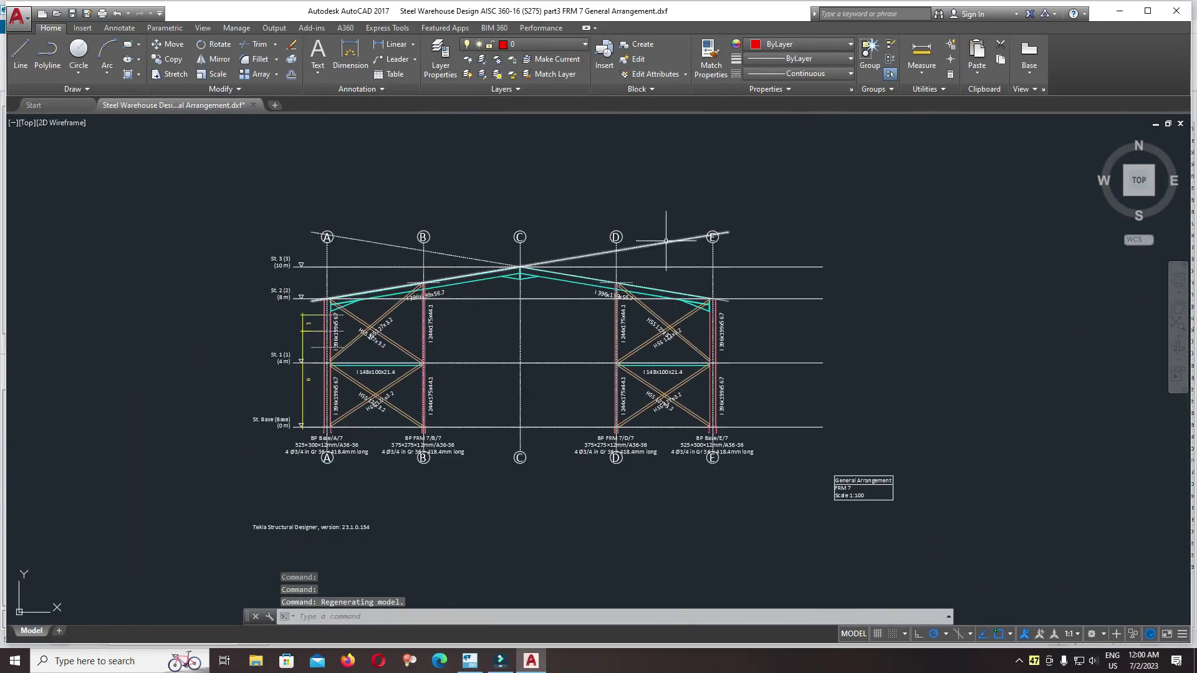
{"action": "key", "text": "alt+Tab"}
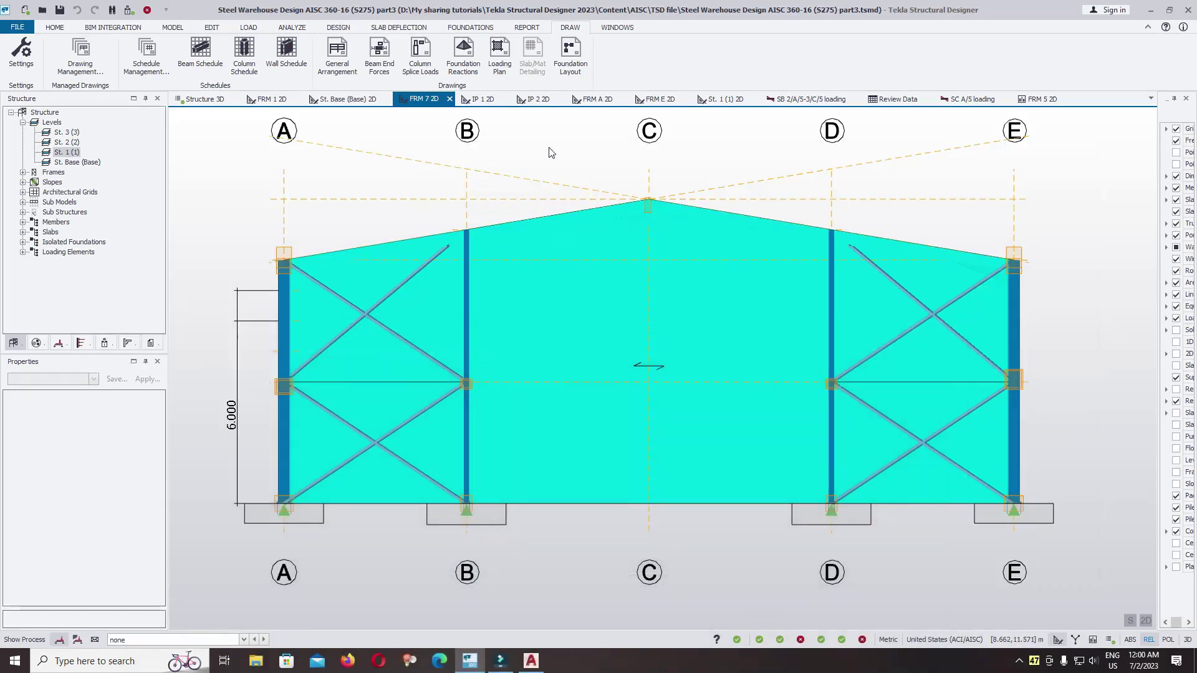
Step: Export the FRM A frame elevation as a General Arrangement DXF and pan through it in AutoCAD
{"action": "left_click", "coordinate": [593, 99]}
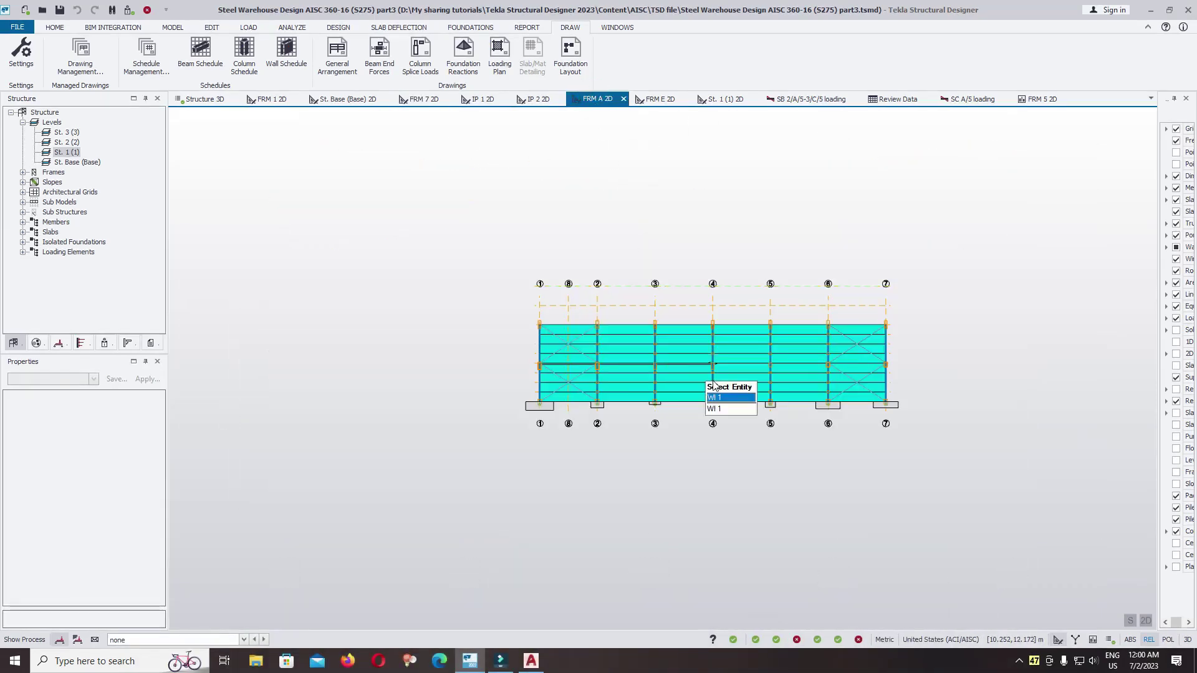
{"action": "scroll", "coordinate": [790, 402], "scroll_direction": "up", "scroll_amount": 2}
{"action": "scroll", "coordinate": [791, 402], "scroll_direction": "up", "scroll_amount": 2}
{"action": "scroll", "coordinate": [712, 393], "scroll_direction": "up", "scroll_amount": 2}
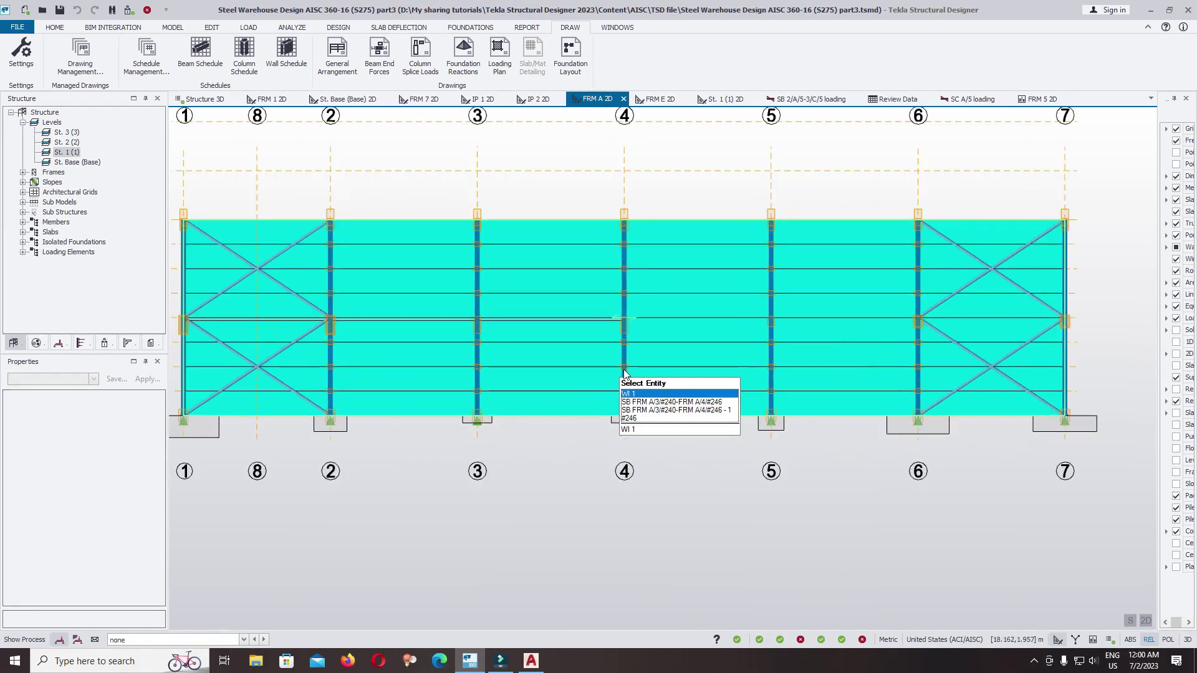
{"action": "left_click", "coordinate": [337, 56]}
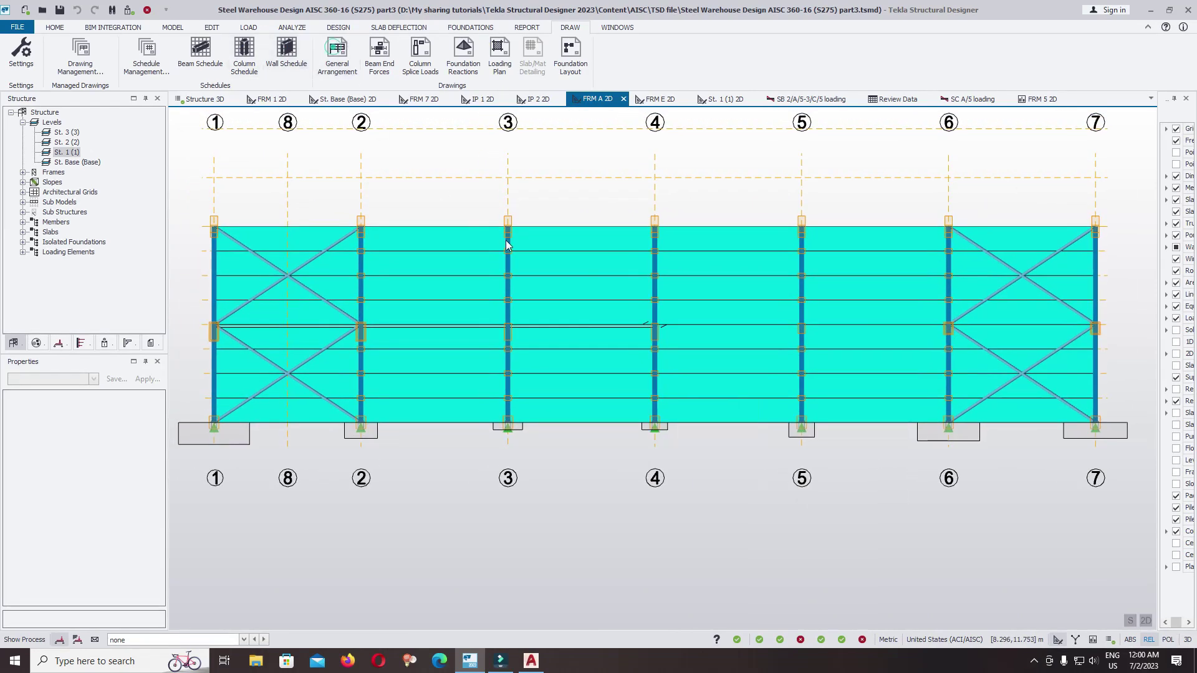
{"action": "left_click", "coordinate": [982, 238]}
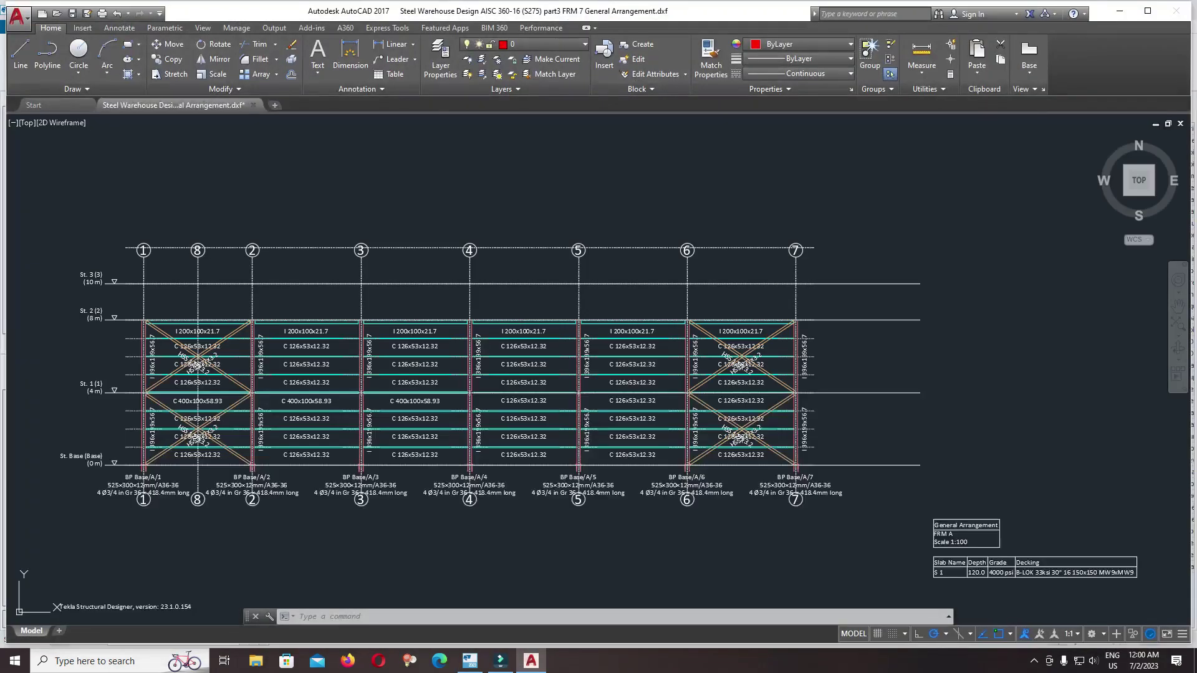
{"action": "scroll", "coordinate": [580, 375], "scroll_direction": "up", "scroll_amount": 2}
{"action": "scroll", "coordinate": [581, 374], "scroll_direction": "up", "scroll_amount": 4}
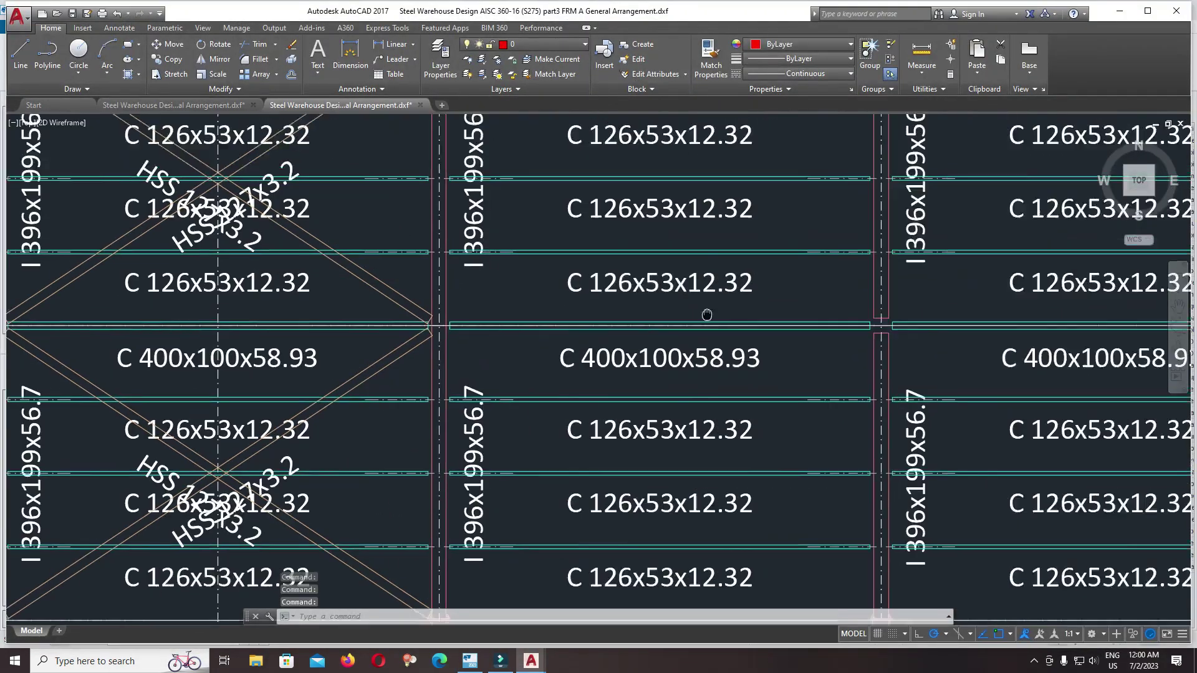
{"action": "scroll", "coordinate": [580, 374], "scroll_direction": "down", "scroll_amount": 3}
{"action": "middle_click_drag", "start_coordinate": [655, 356], "coordinate": [690, 326]}
{"action": "scroll", "coordinate": [690, 326], "scroll_direction": "down", "scroll_amount": 3}
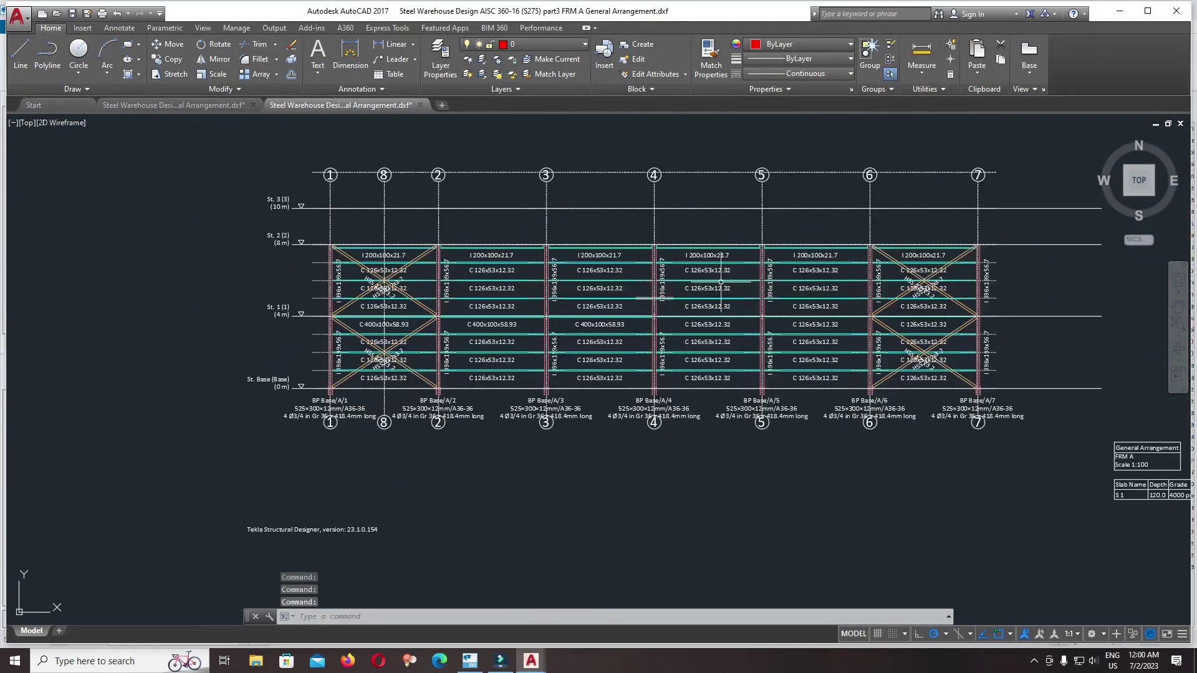
Step: Open beam SB 2/A/4-3/C/4 in its own member view and orbit around it
{"action": "left_click", "coordinate": [1124, 10]}
{"action": "left_click", "coordinate": [204, 99]}
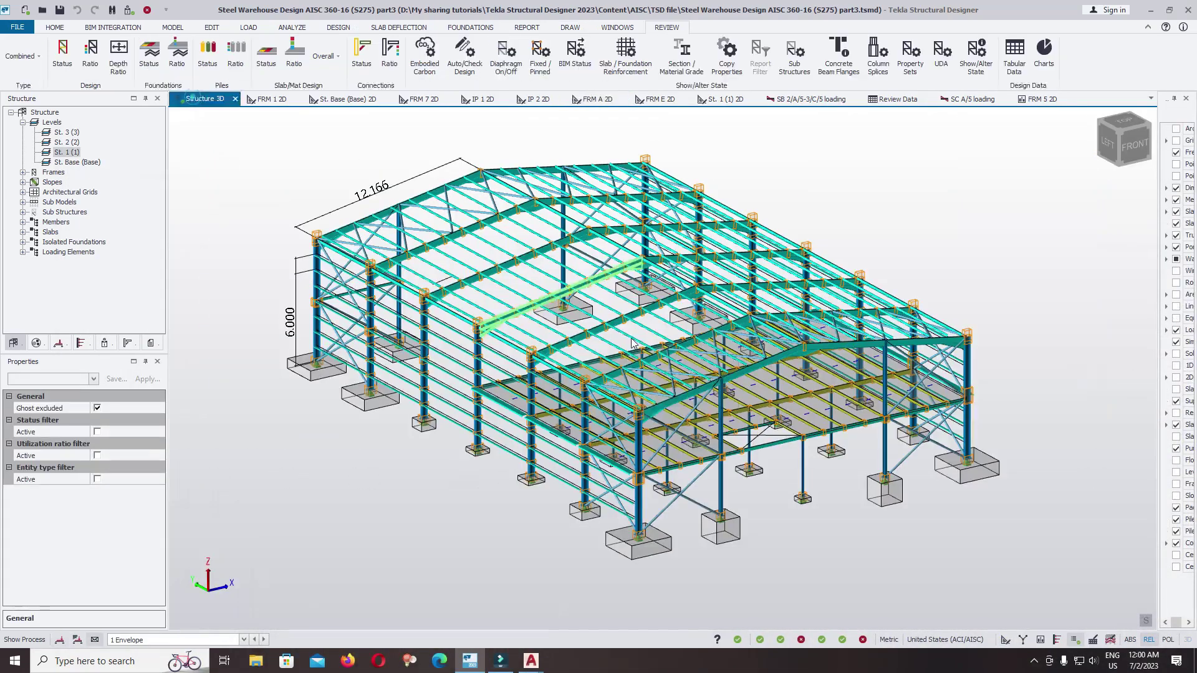
{"action": "scroll", "coordinate": [562, 374], "scroll_direction": "up", "scroll_amount": 5}
{"action": "scroll", "coordinate": [561, 356], "scroll_direction": "up", "scroll_amount": 2}
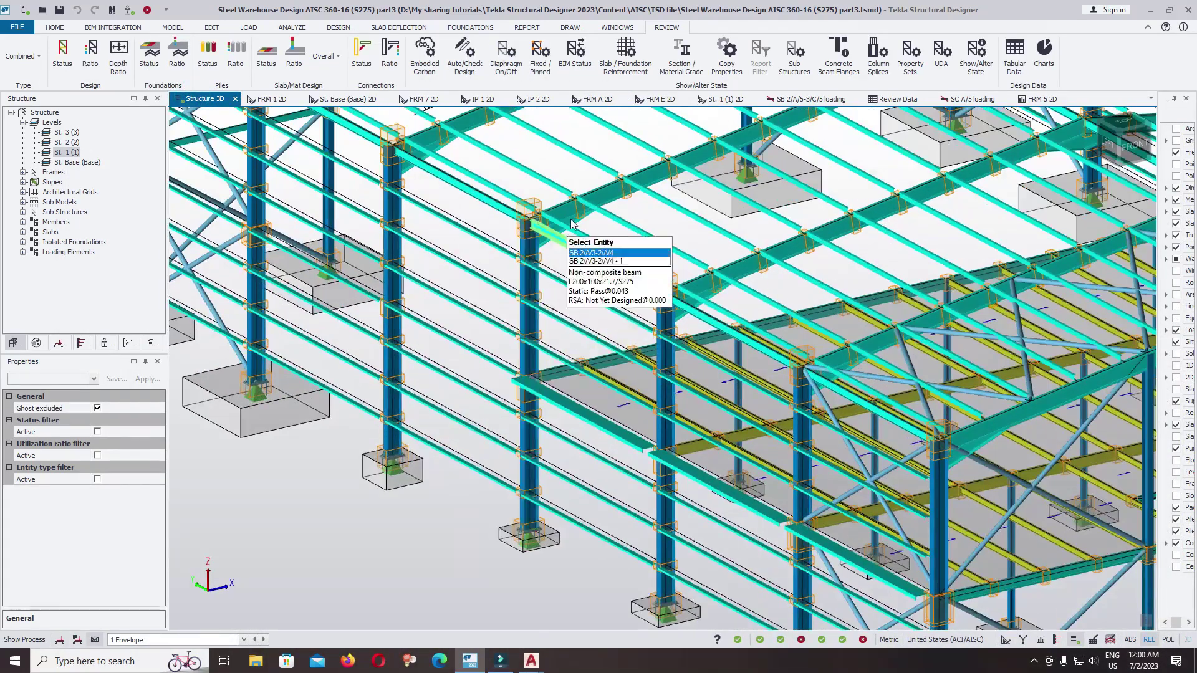
{"action": "left_click", "coordinate": [598, 191]}
{"action": "right_click", "coordinate": [601, 194]}
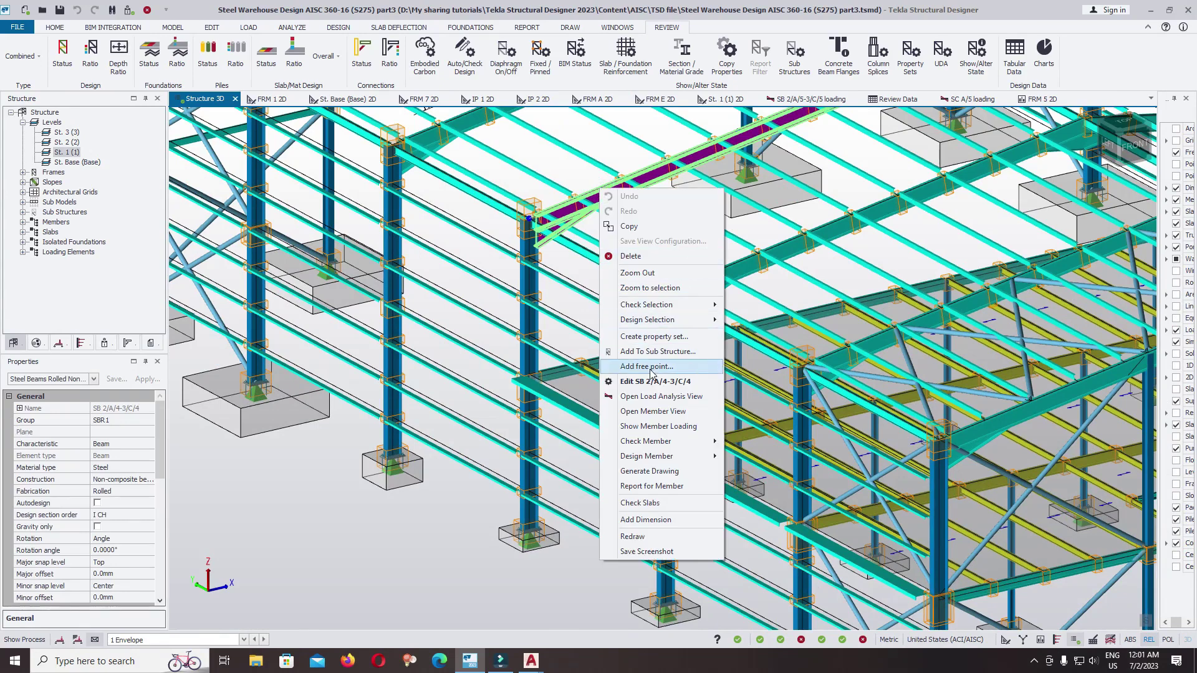
{"action": "left_click", "coordinate": [723, 386]}
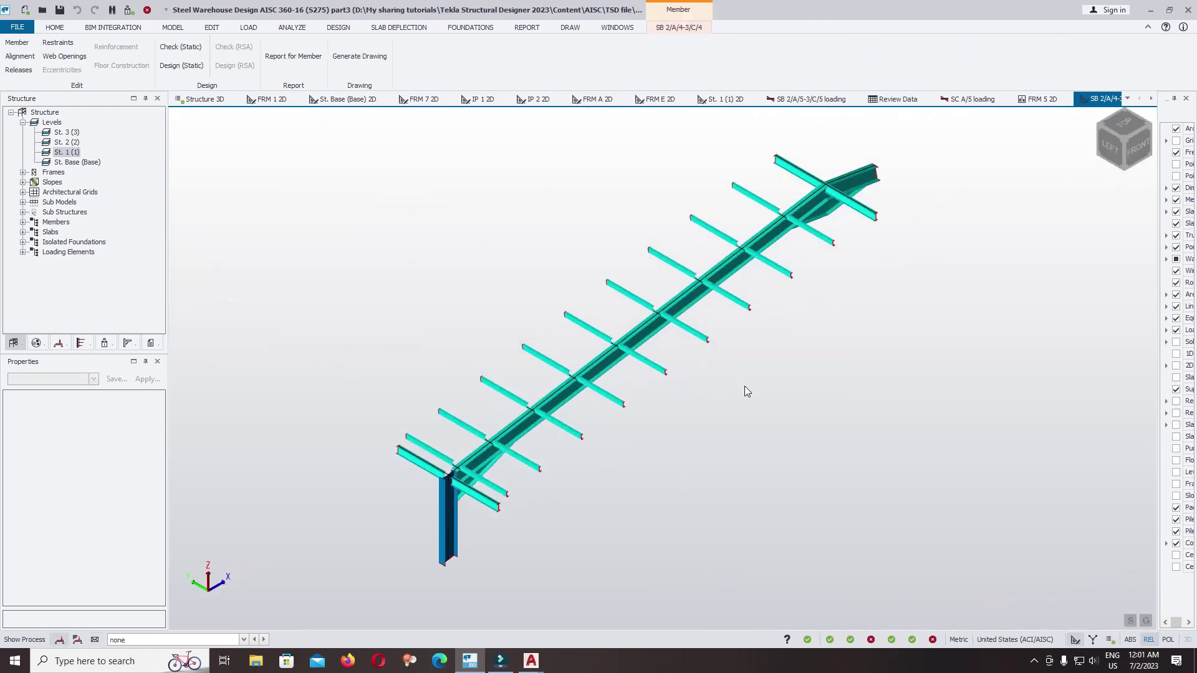
{"action": "mouse_move", "coordinate": [669, 427]}
{"action": "middle_mouse_down"}
{"action": "mouse_move", "coordinate": [676, 410]}
{"action": "mouse_move", "coordinate": [690, 425]}
{"action": "middle_mouse_up"}
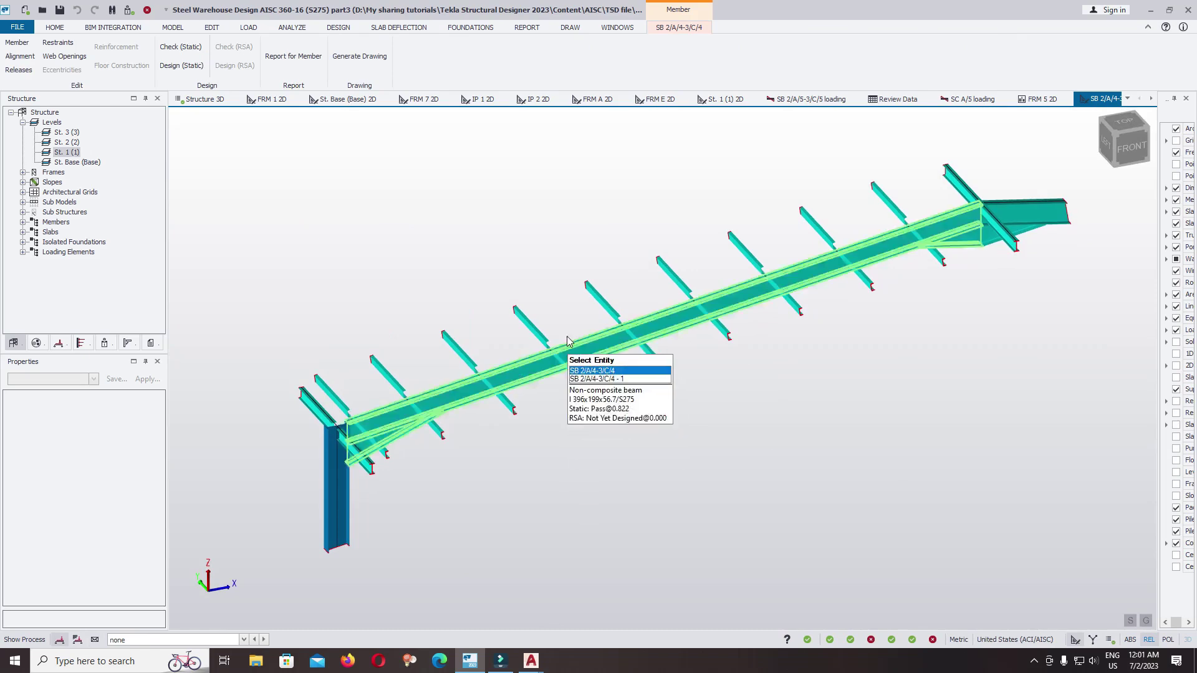
{"action": "scroll", "coordinate": [621, 284], "scroll_direction": "up", "scroll_amount": 5}
{"action": "scroll", "coordinate": [621, 285], "scroll_direction": "down", "scroll_amount": 5}
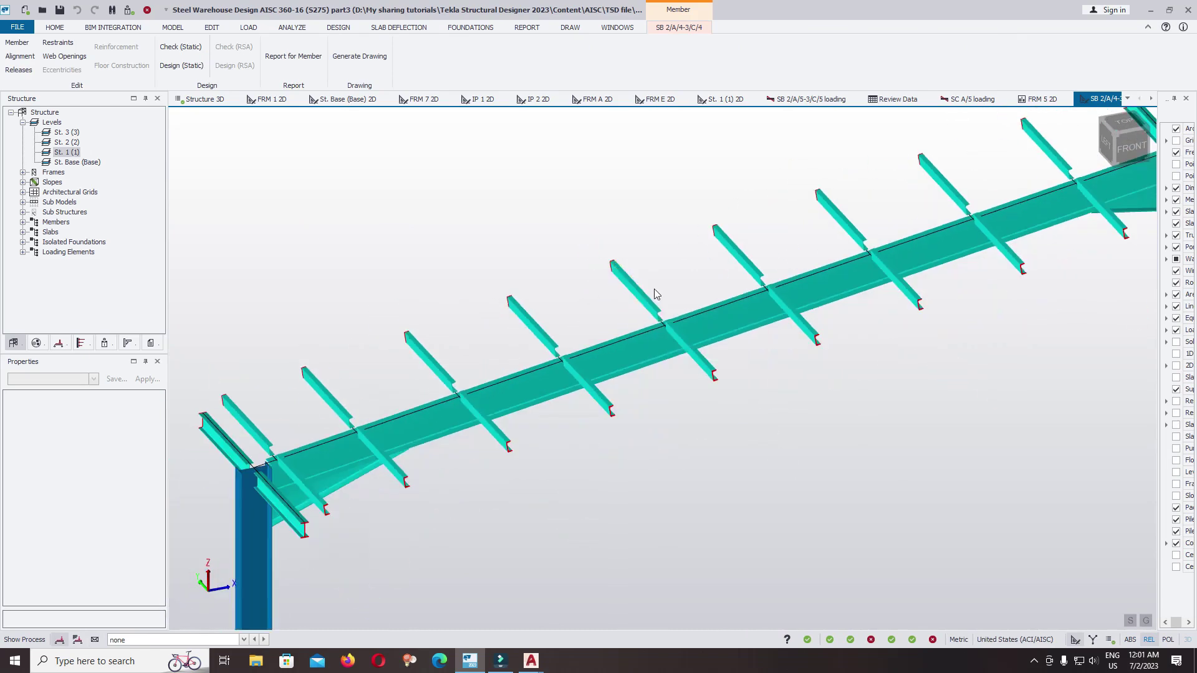
Step: Save a PNG screenshot of the SB 2/A/4-3/C/4 member view, then return to Structure 3D
{"action": "right_click", "coordinate": [541, 152]}
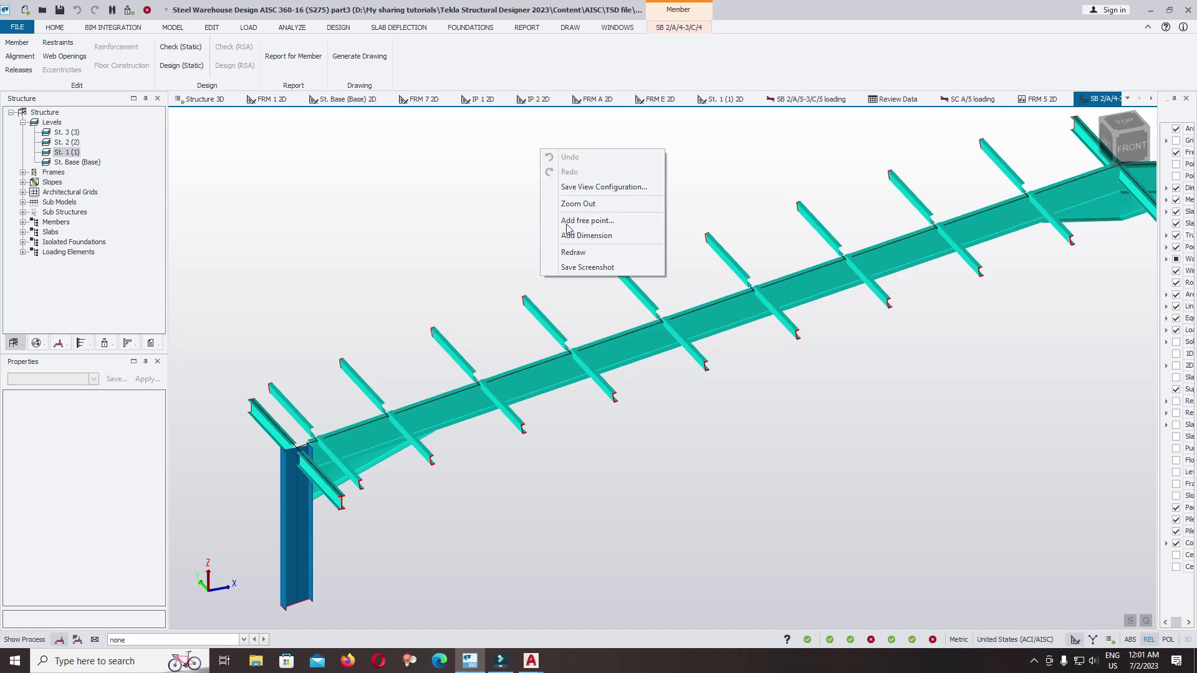
{"action": "left_click", "coordinate": [589, 279]}
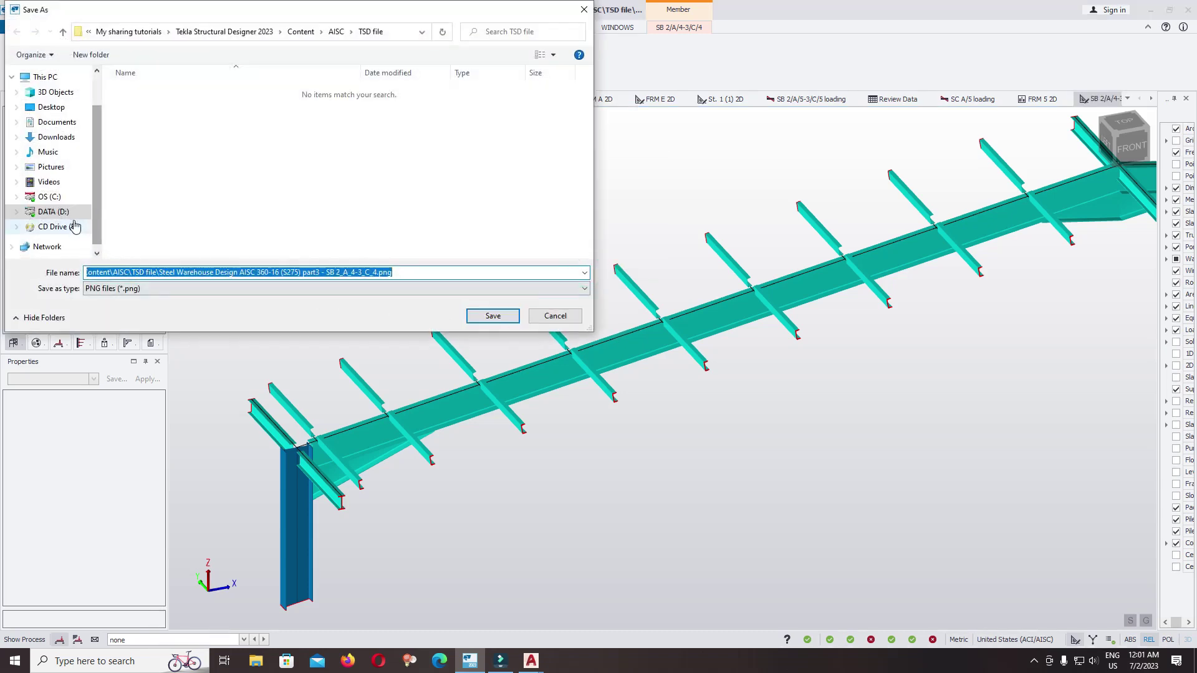
{"action": "left_click_drag", "start_coordinate": [97, 187], "coordinate": [98, 106]}
{"action": "scroll", "coordinate": [93, 138], "scroll_direction": "down", "scroll_amount": 3}
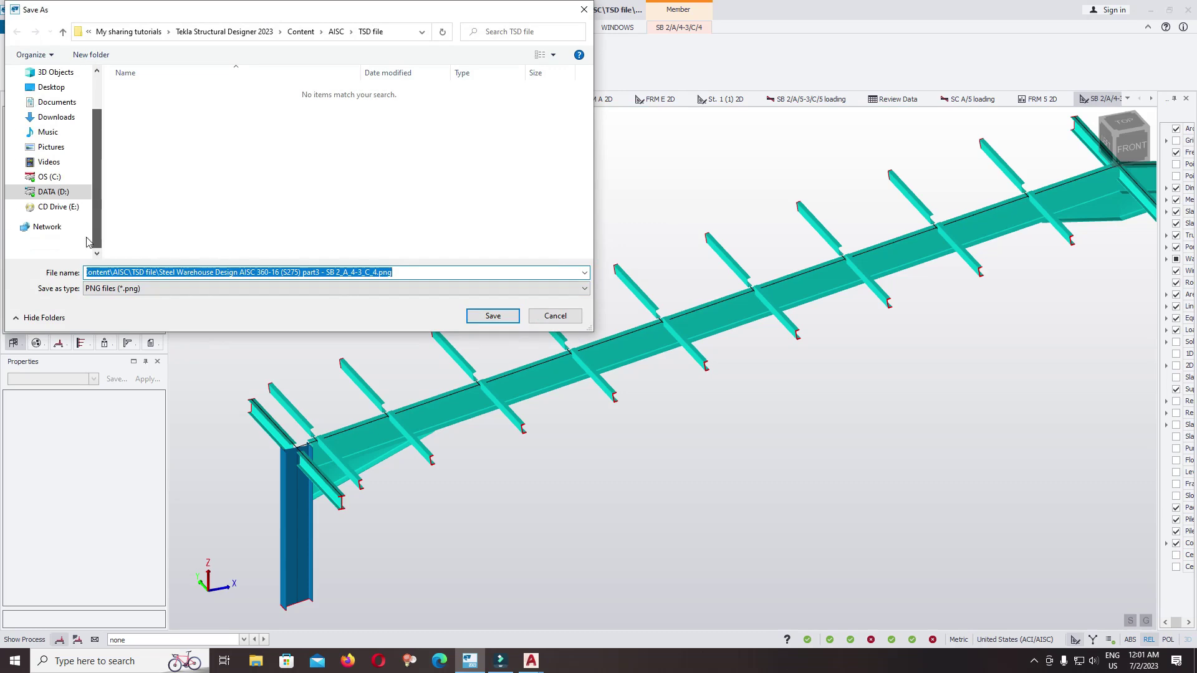
{"action": "left_click", "coordinate": [487, 315]}
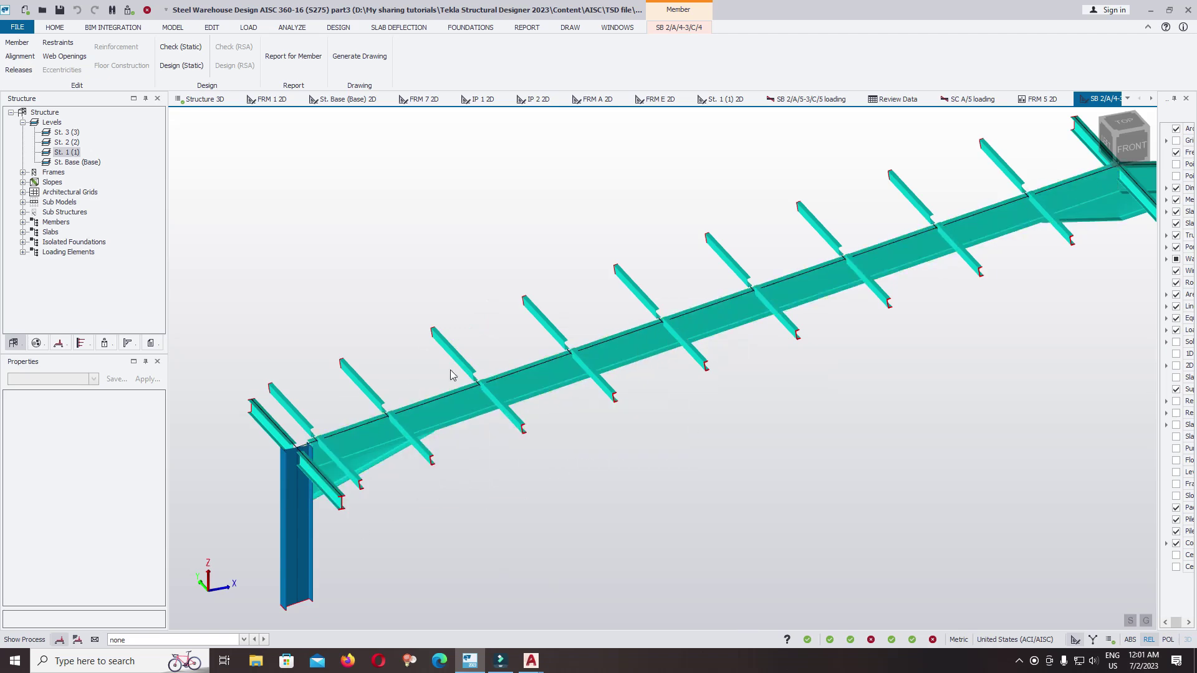
{"action": "scroll", "coordinate": [572, 340], "scroll_direction": "down", "scroll_amount": 1}
{"action": "middle_click_drag", "start_coordinate": [780, 437], "coordinate": [603, 438]}
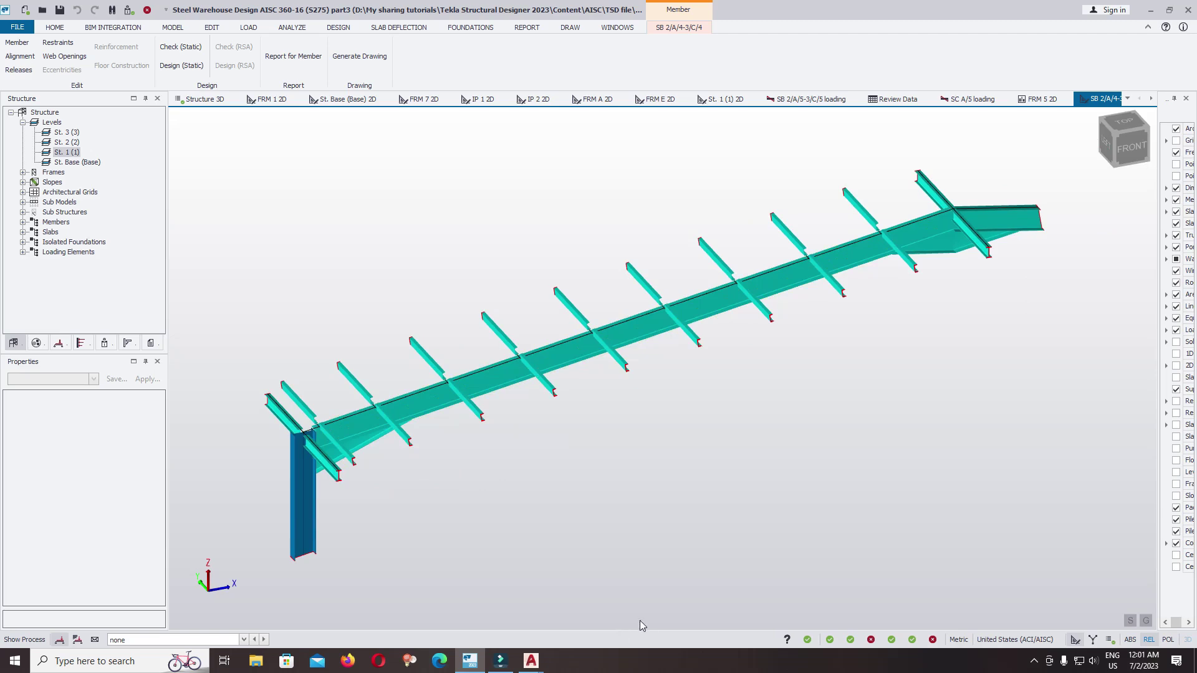
{"action": "mouse_move", "coordinate": [469, 661]}
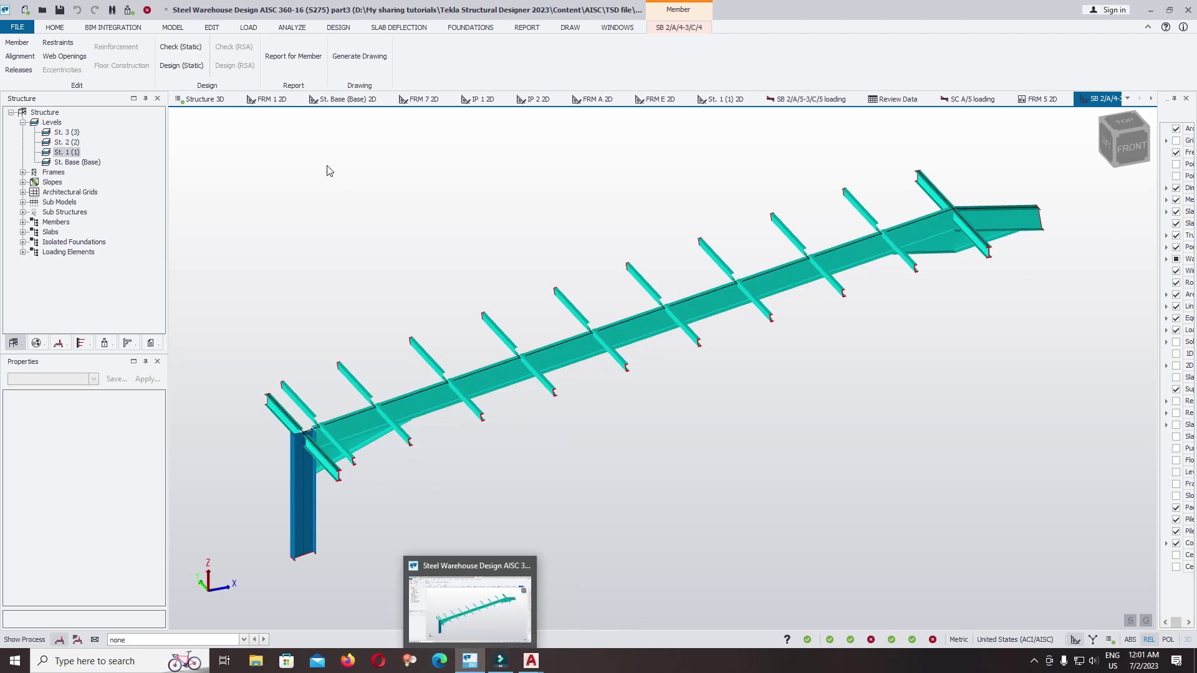
{"action": "left_click", "coordinate": [204, 99]}
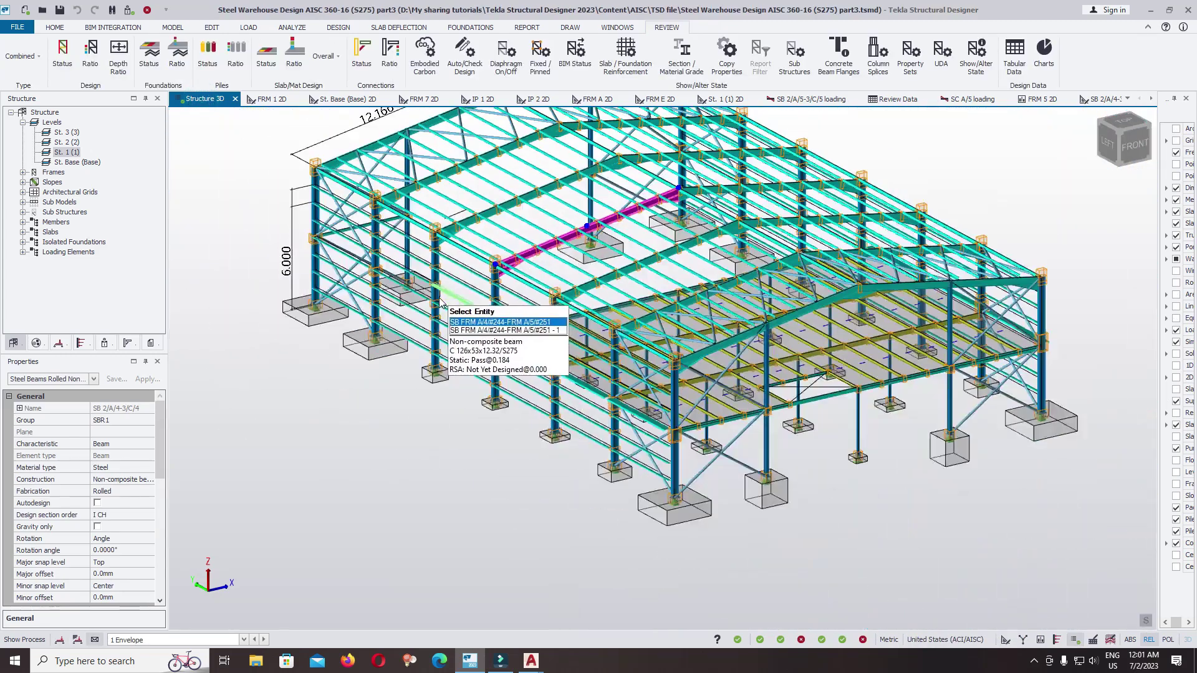
{"action": "scroll", "coordinate": [444, 304], "scroll_direction": "down", "scroll_amount": 3}
Step: Open the IP 1 roof slope in its 2D view and enlarge the slope frame
{"action": "middle_click_drag", "start_coordinate": [736, 446], "coordinate": [844, 463]}
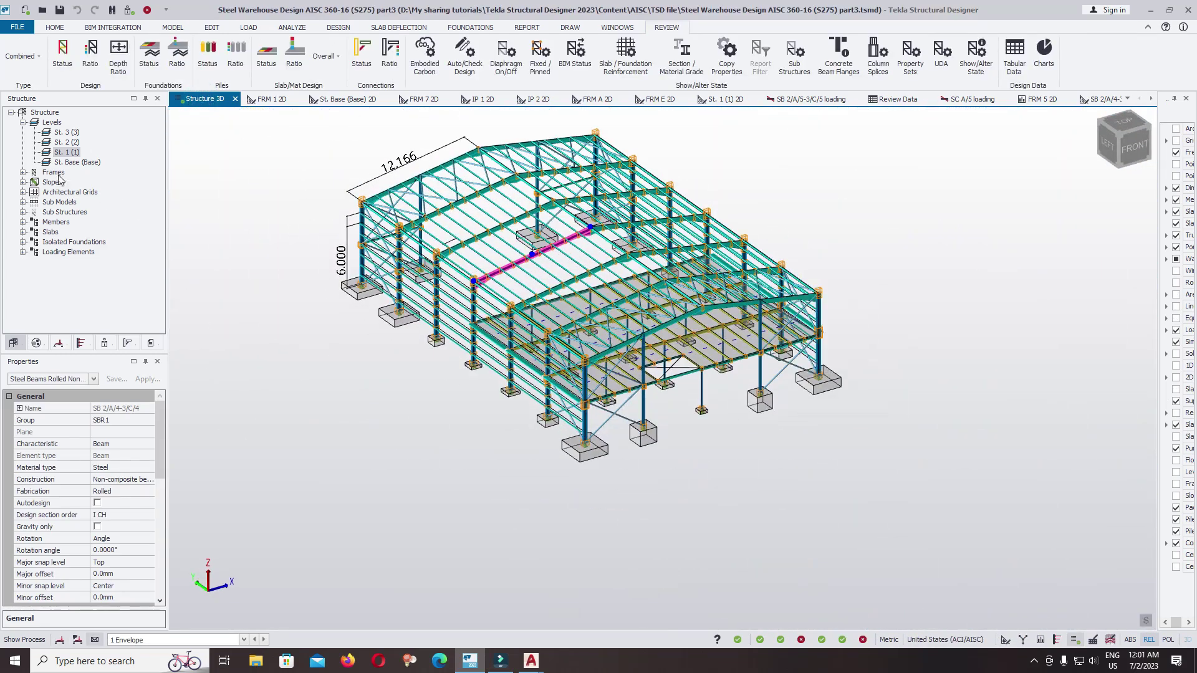
{"action": "left_click", "coordinate": [23, 181]}
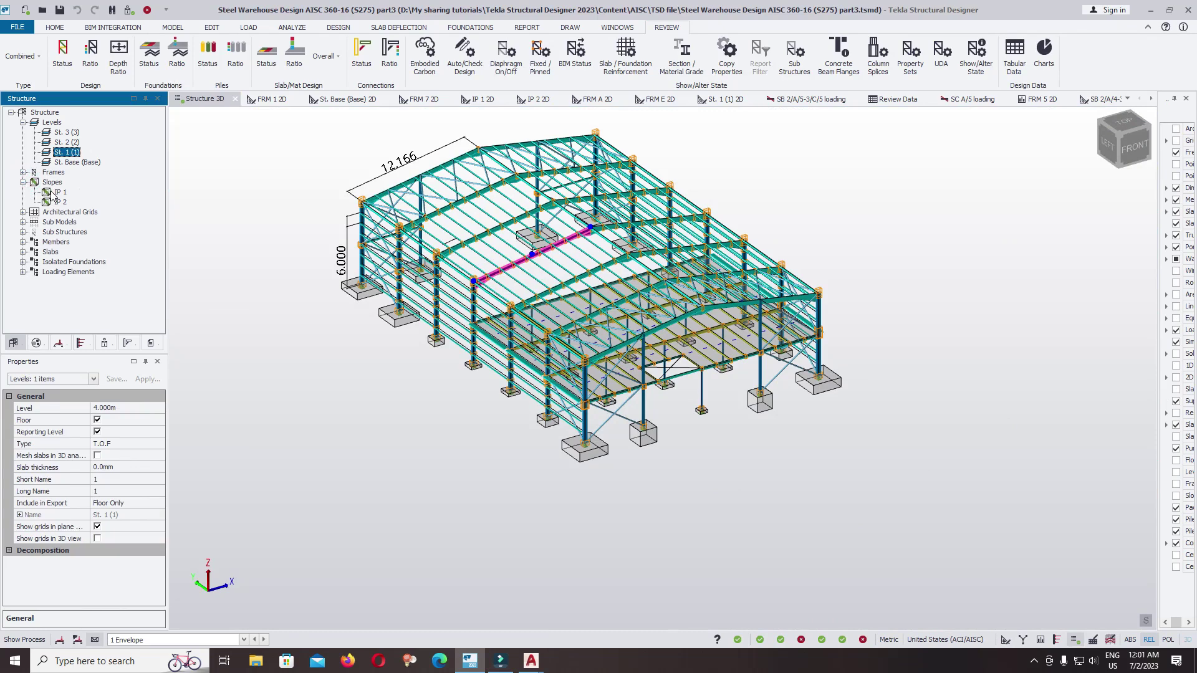
{"action": "double_click", "coordinate": [65, 152]}
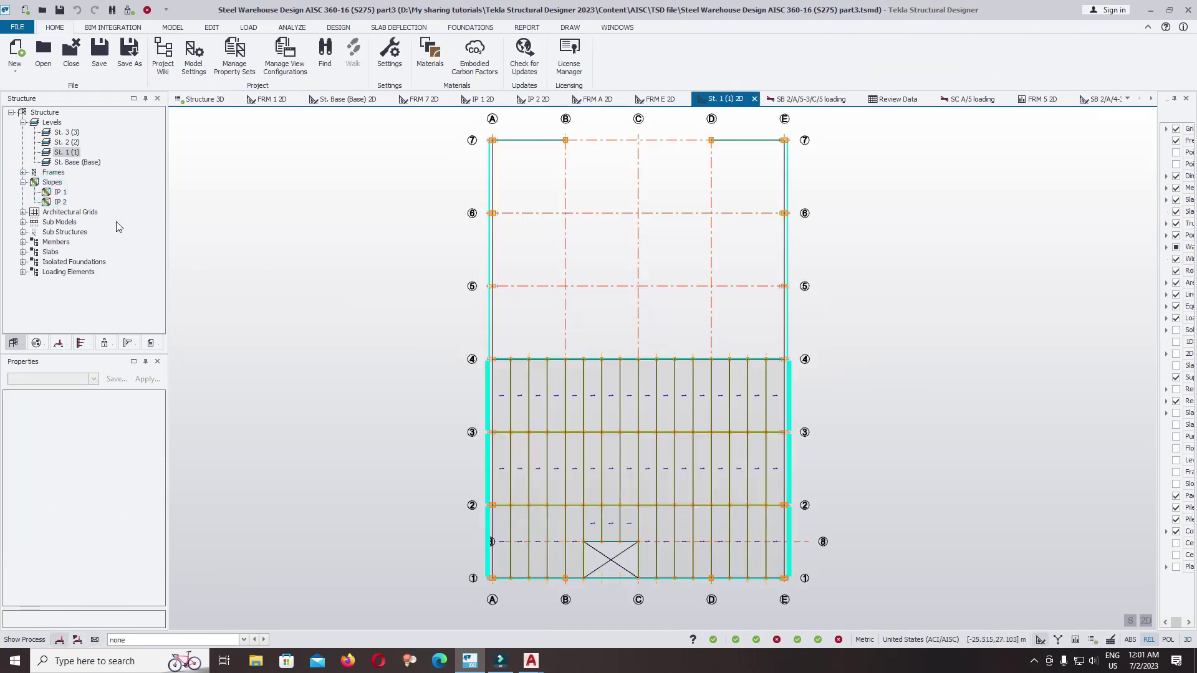
{"action": "double_click", "coordinate": [58, 191]}
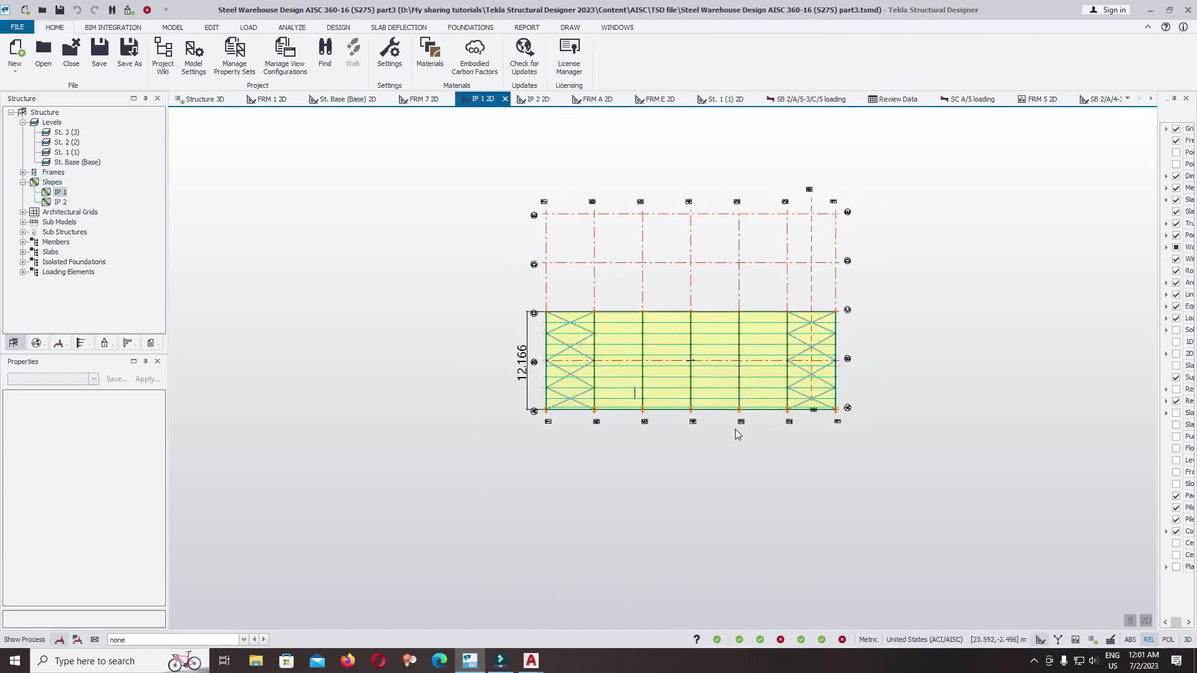
{"action": "scroll", "coordinate": [735, 430], "scroll_direction": "up", "scroll_amount": 2}
{"action": "scroll", "coordinate": [706, 374], "scroll_direction": "up", "scroll_amount": 2}
{"action": "middle_click_drag", "start_coordinate": [682, 431], "coordinate": [679, 443]}
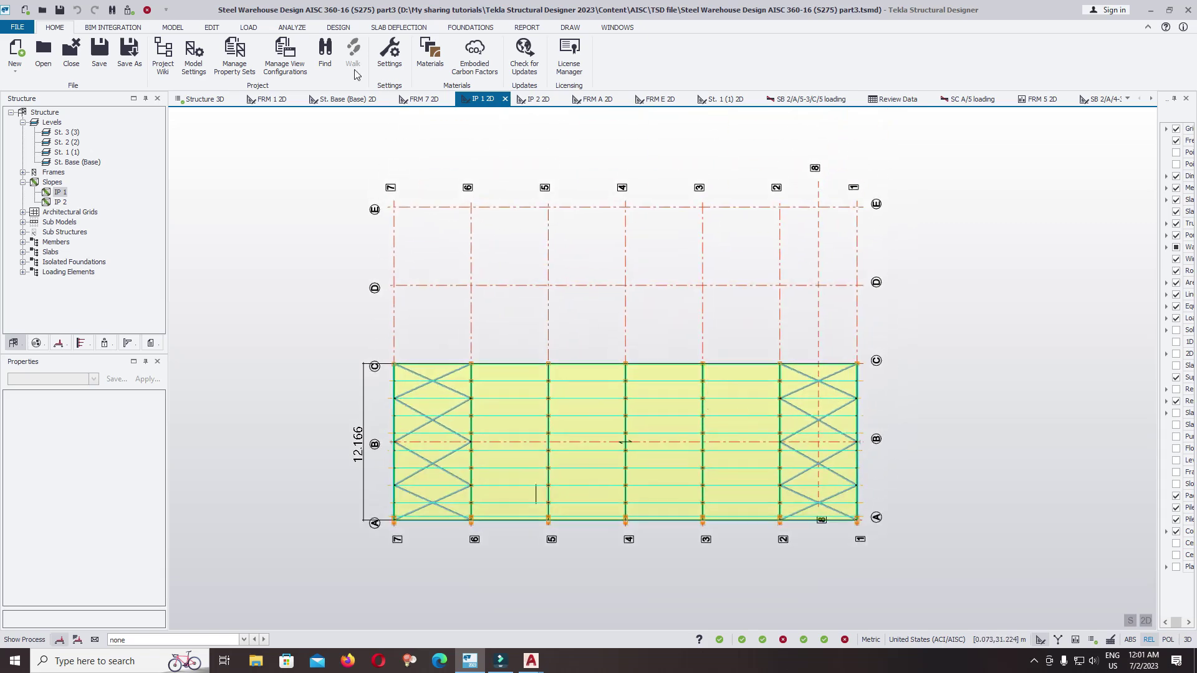
Step: Export the IP 1 General Arrangement as a DXF with the default export preferences
{"action": "left_click", "coordinate": [571, 27]}
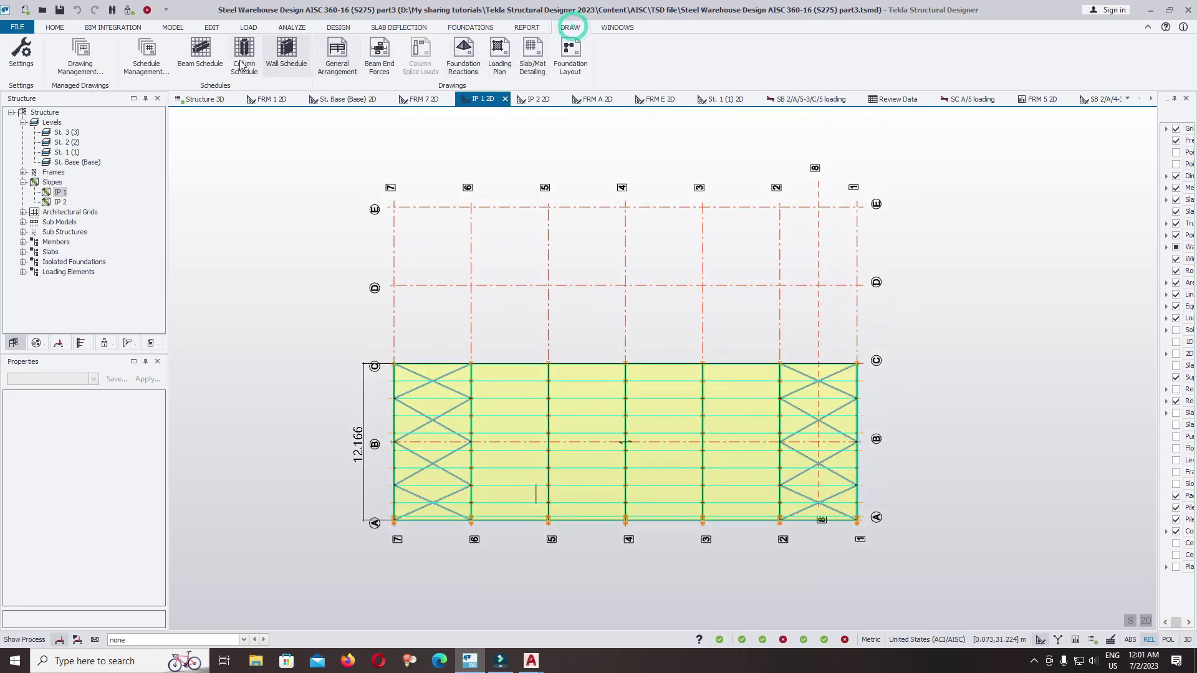
{"action": "left_click", "coordinate": [338, 58]}
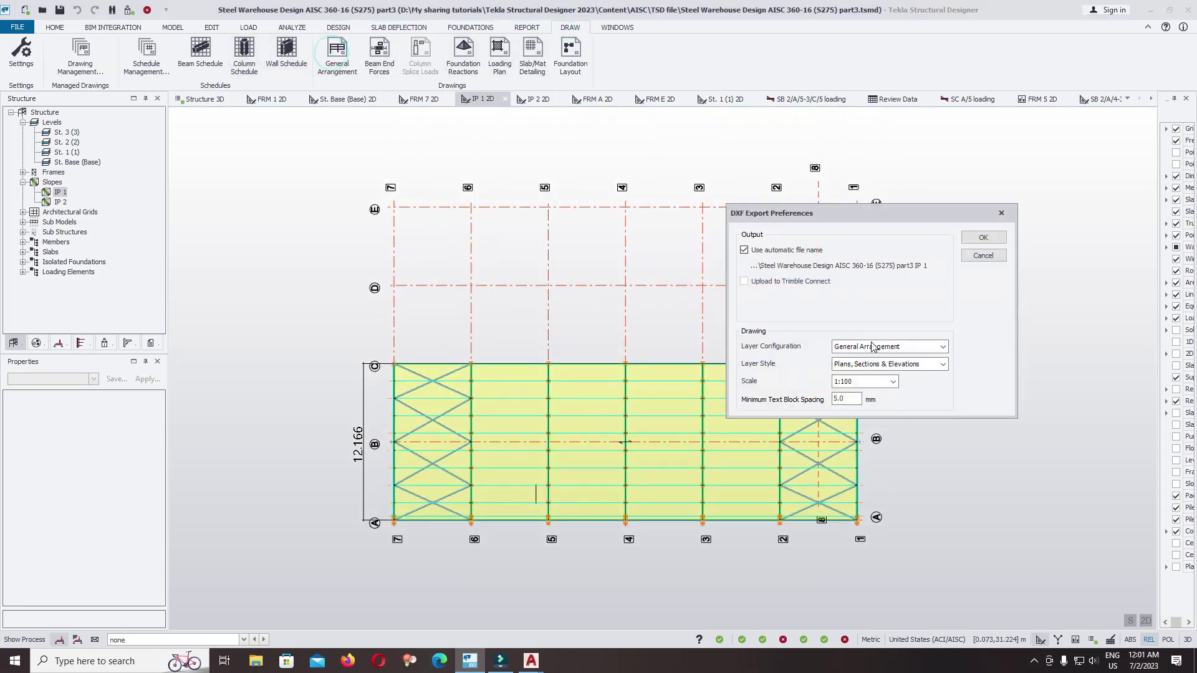
{"action": "left_click", "coordinate": [992, 239]}
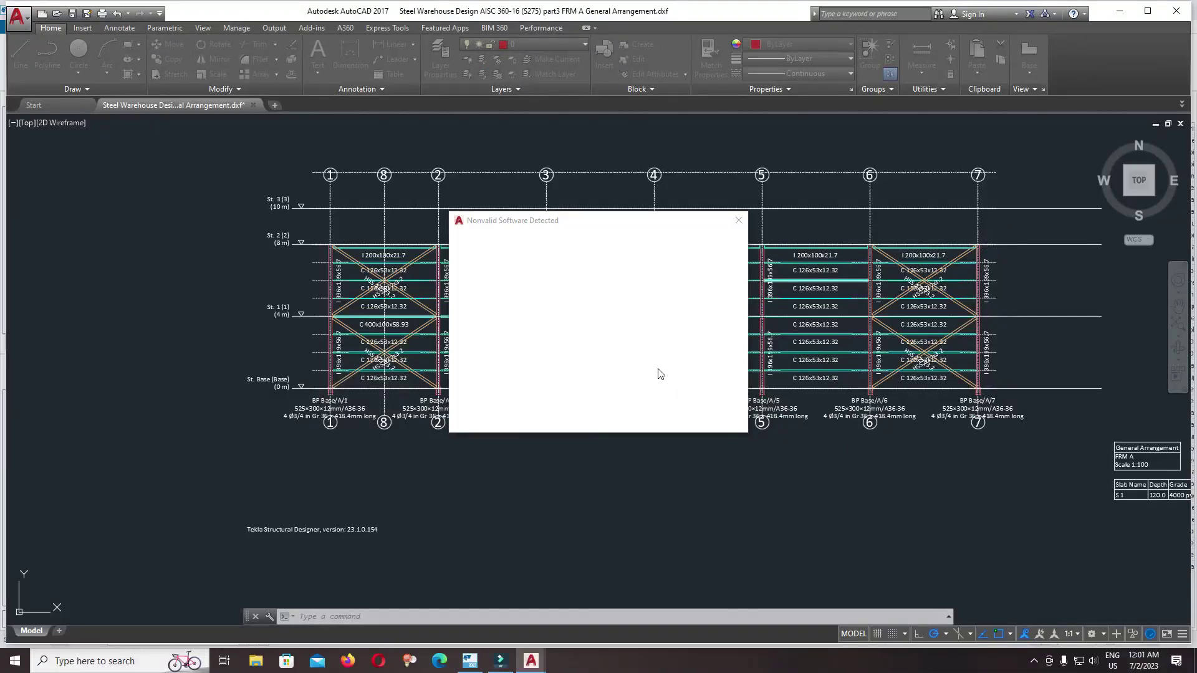
Step: Dismiss the Nonvalid Software warning and centre the IP 1 frame plan in AutoCAD
{"action": "left_click", "coordinate": [739, 224]}
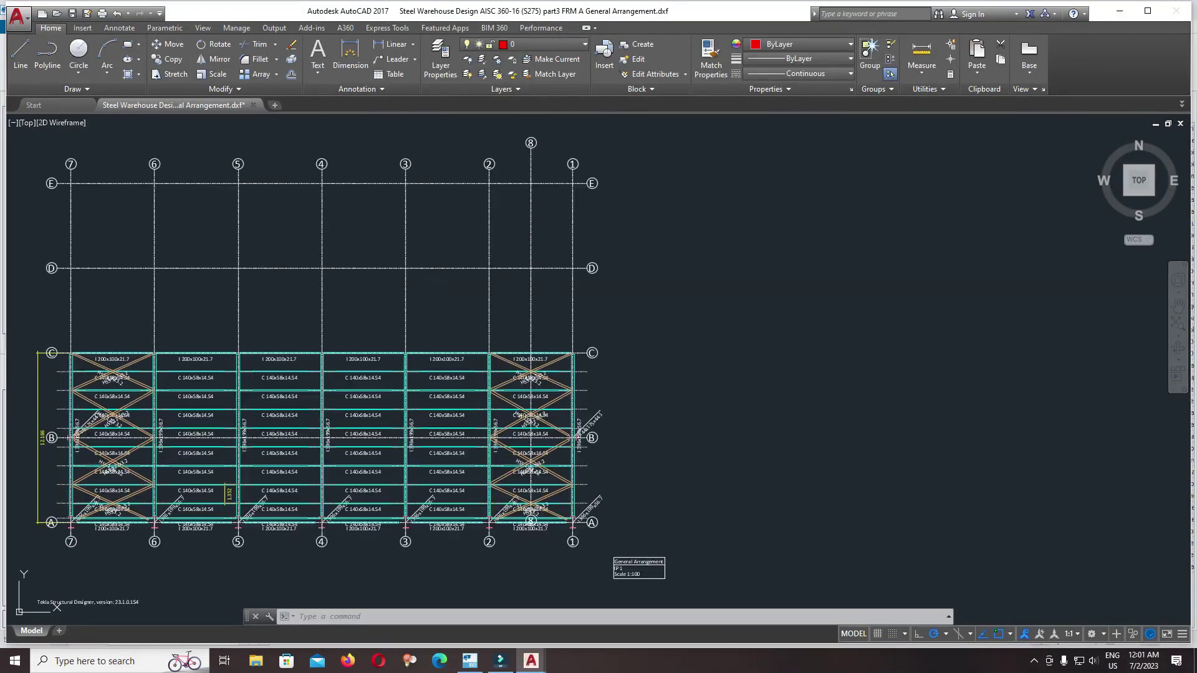
{"action": "scroll", "coordinate": [595, 364], "scroll_direction": "down", "scroll_amount": 3}
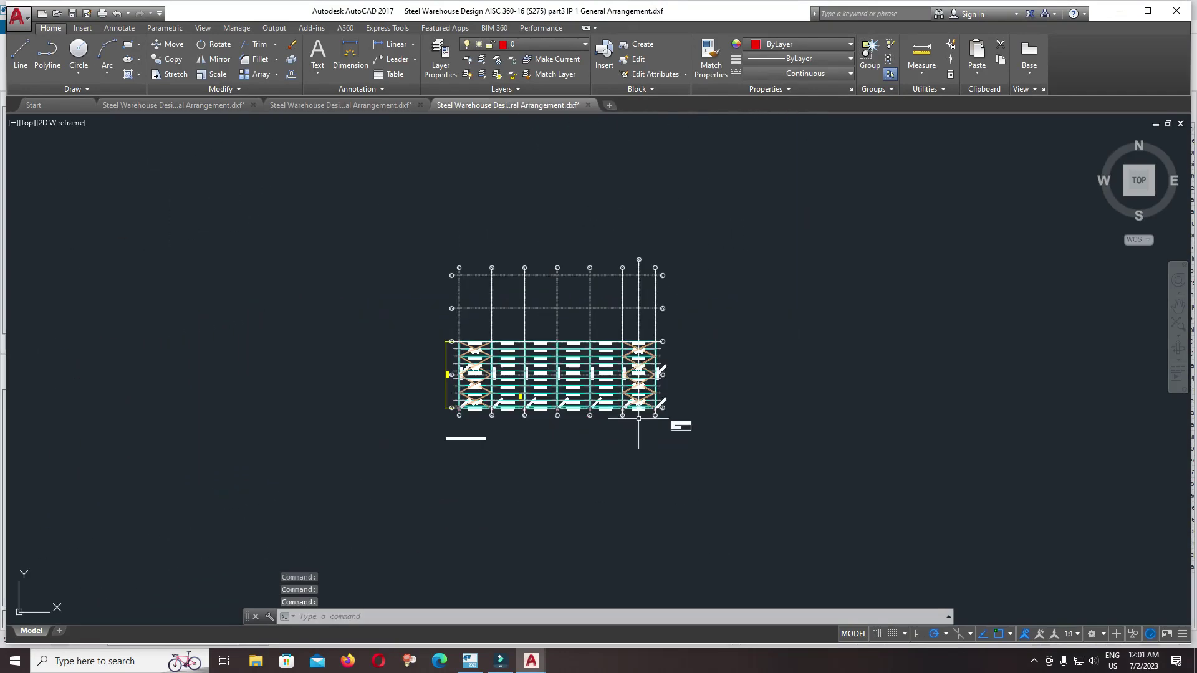
{"action": "scroll", "coordinate": [525, 300], "scroll_direction": "up", "scroll_amount": 3}
{"action": "middle_click_drag", "start_coordinate": [525, 308], "coordinate": [590, 364]}
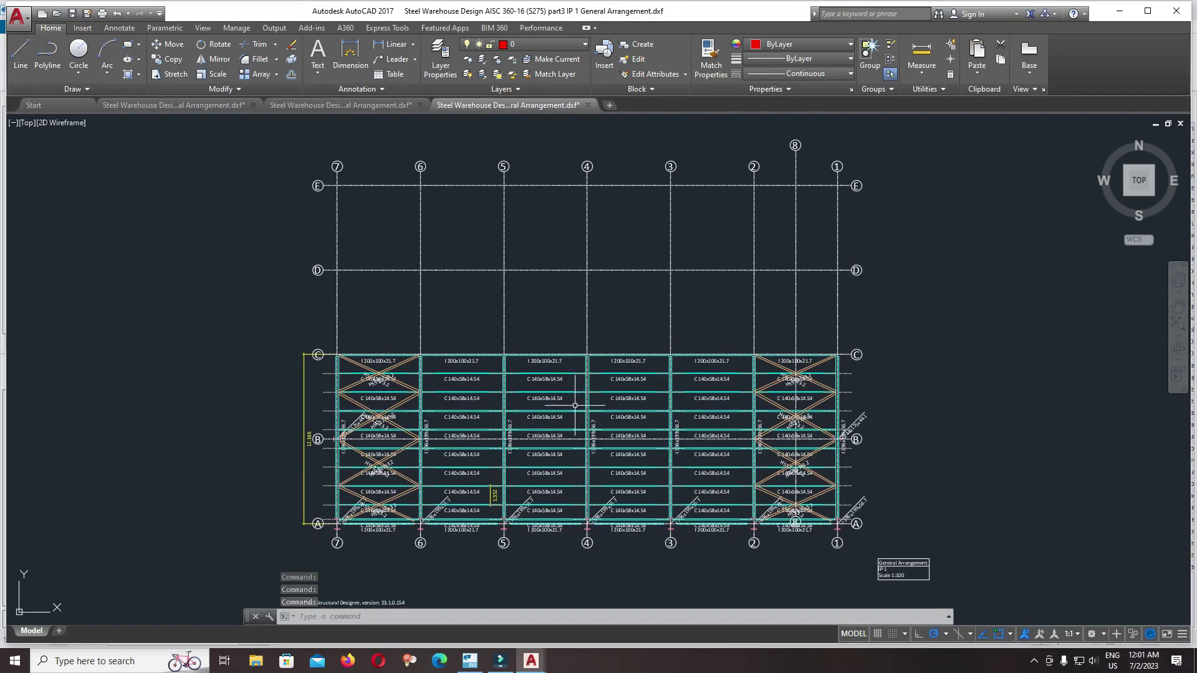
{"action": "mouse_move", "coordinate": [500, 662]}
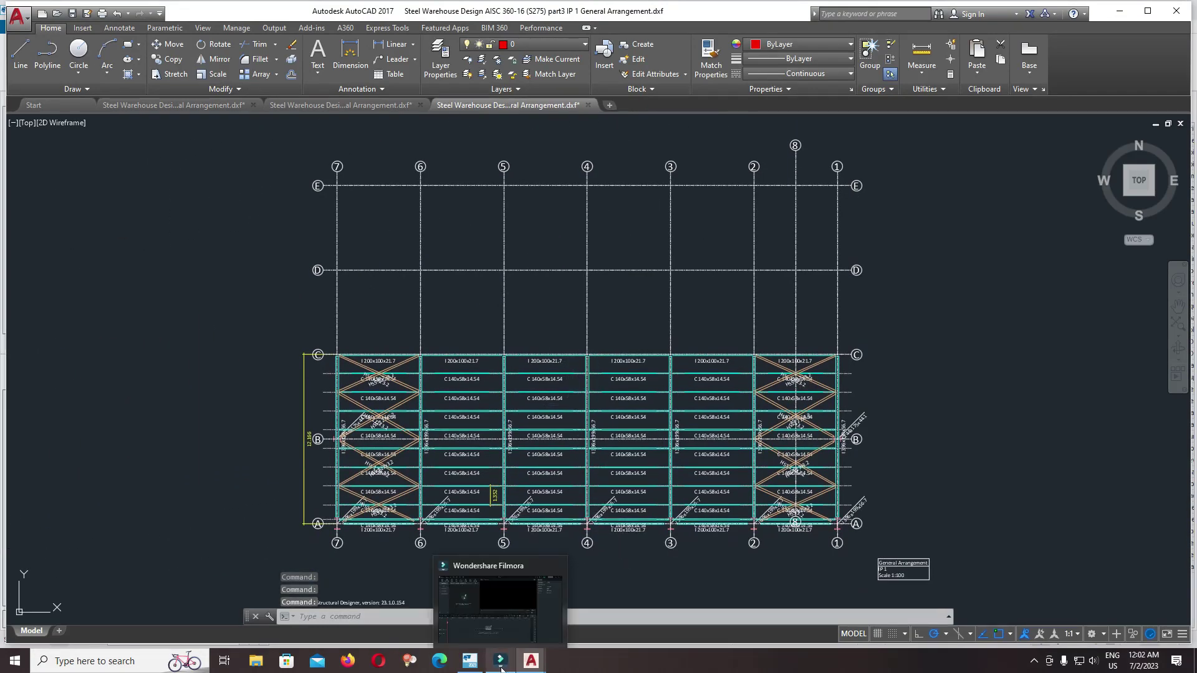
Step: Return to Tekla Structural Designer, opening and closing the hidden system tray icons
{"action": "left_click", "coordinate": [470, 662]}
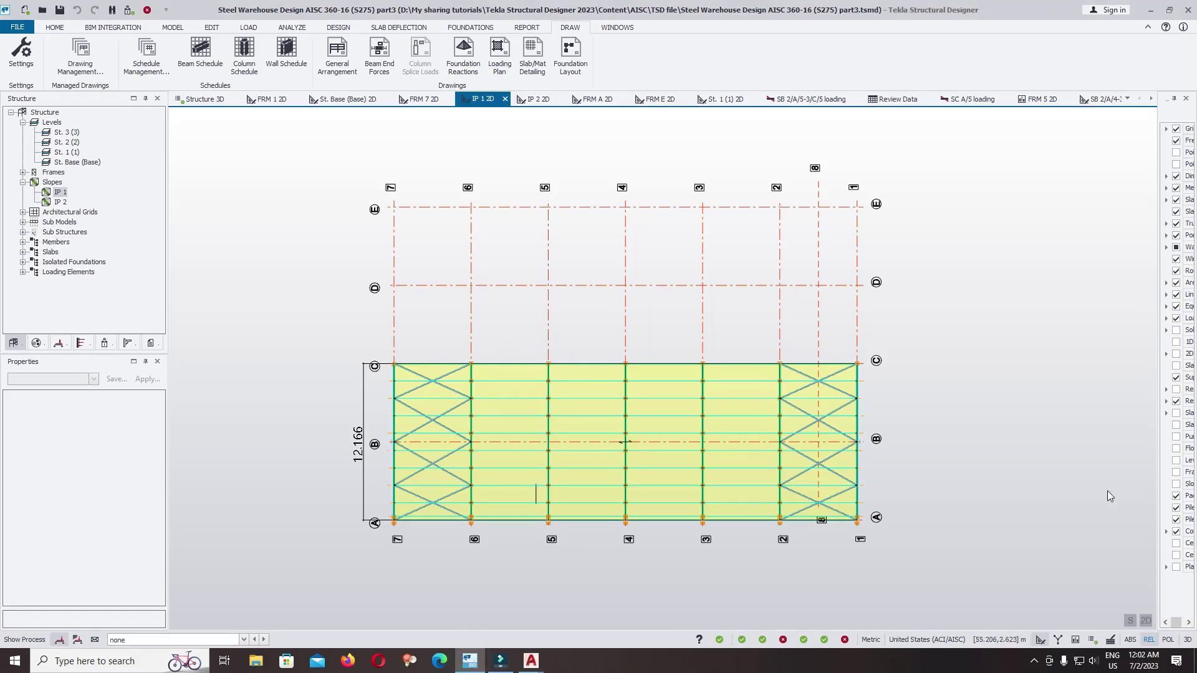
{"action": "left_click", "coordinate": [1035, 662]}
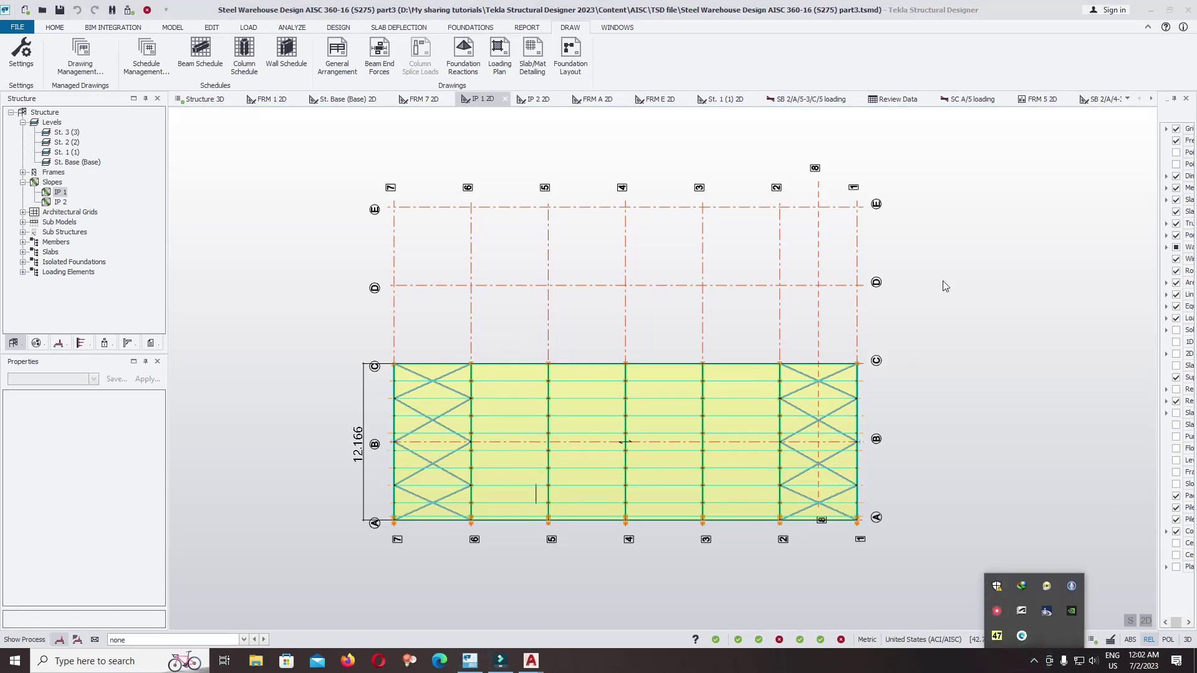
{"action": "left_click", "coordinate": [892, 268]}
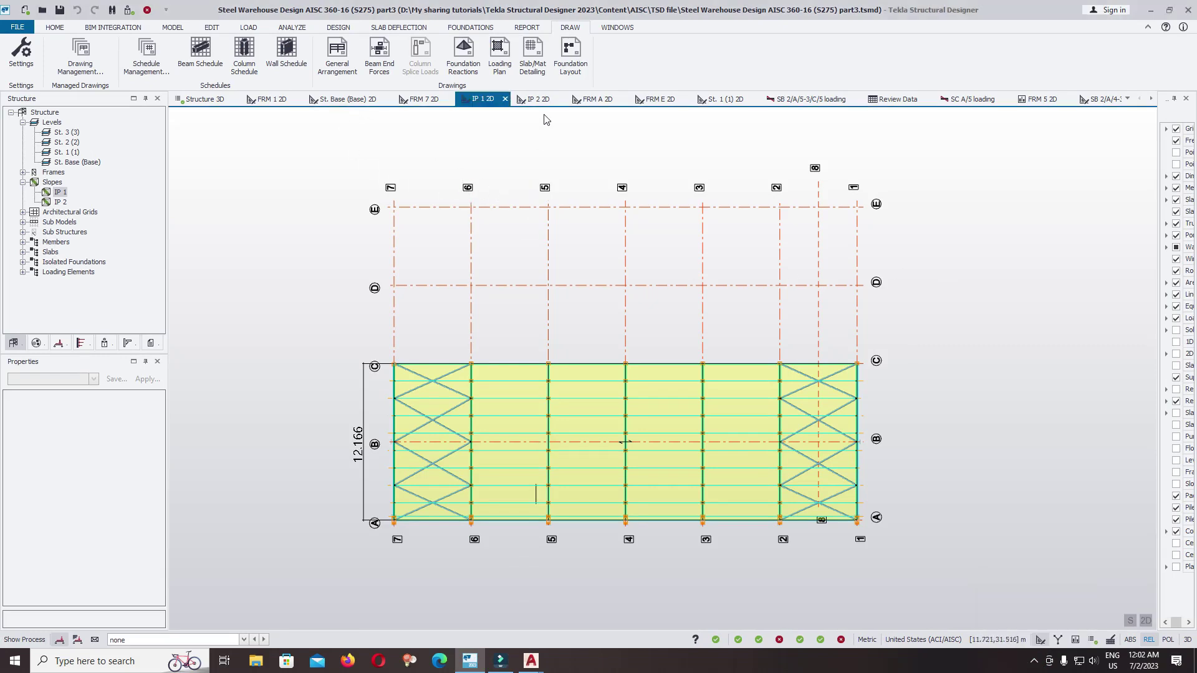
Step: Start and cancel a Foundation Layout DXF export, then show the Structure 3D view
{"action": "left_click", "coordinate": [570, 58]}
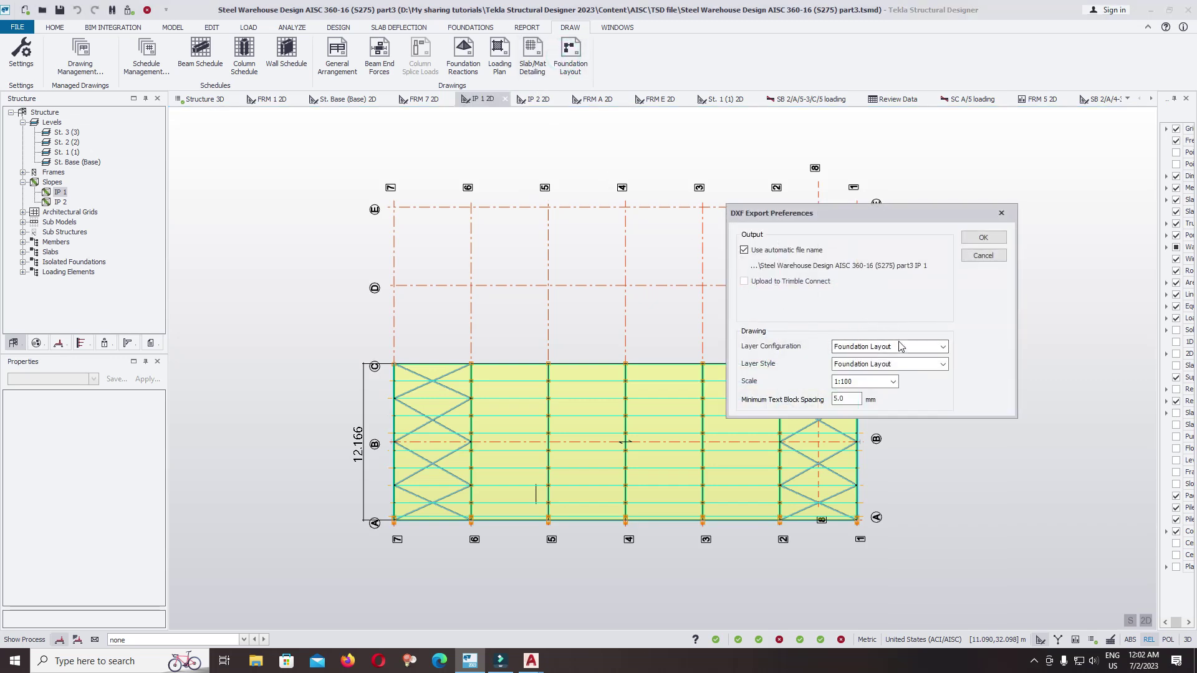
{"action": "left_click", "coordinate": [1001, 213]}
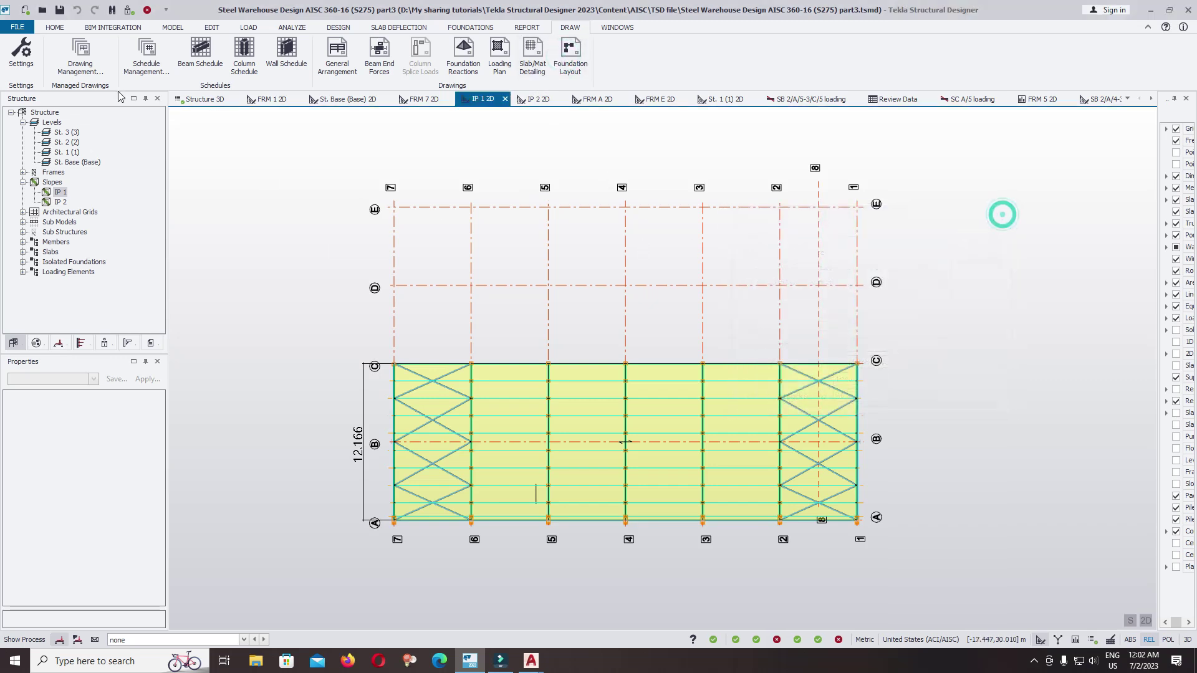
{"action": "left_click", "coordinate": [55, 27]}
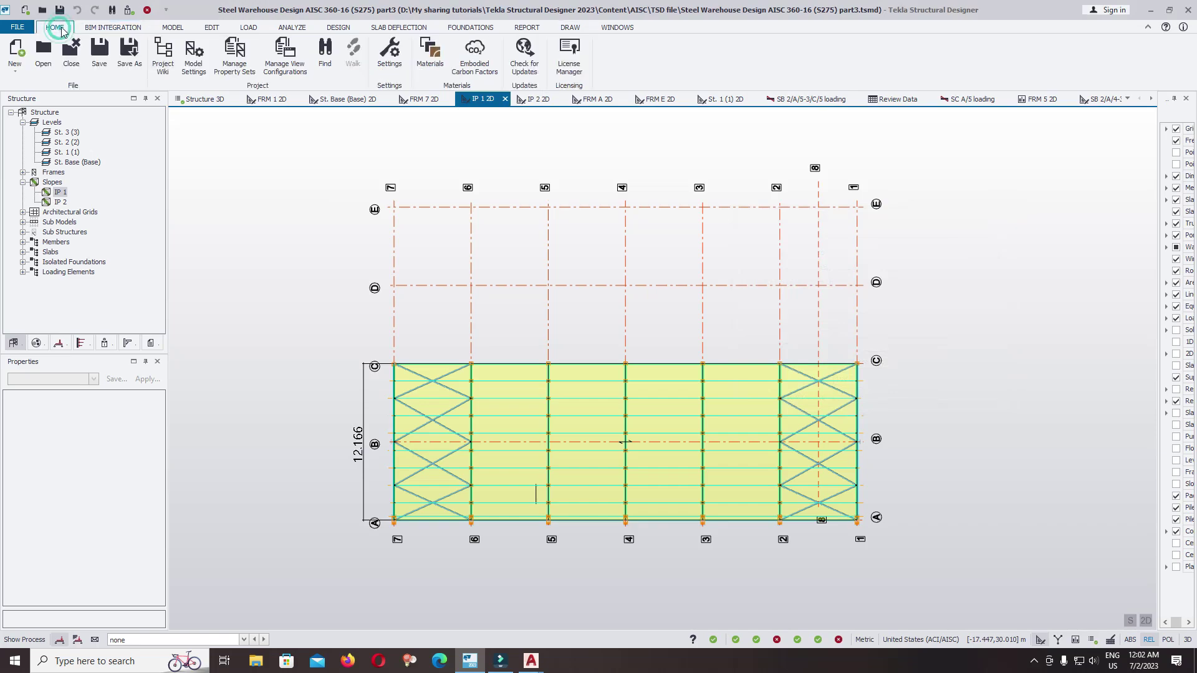
{"action": "left_click", "coordinate": [201, 100]}
{"action": "scroll", "coordinate": [398, 291], "scroll_direction": "up", "scroll_amount": 5}
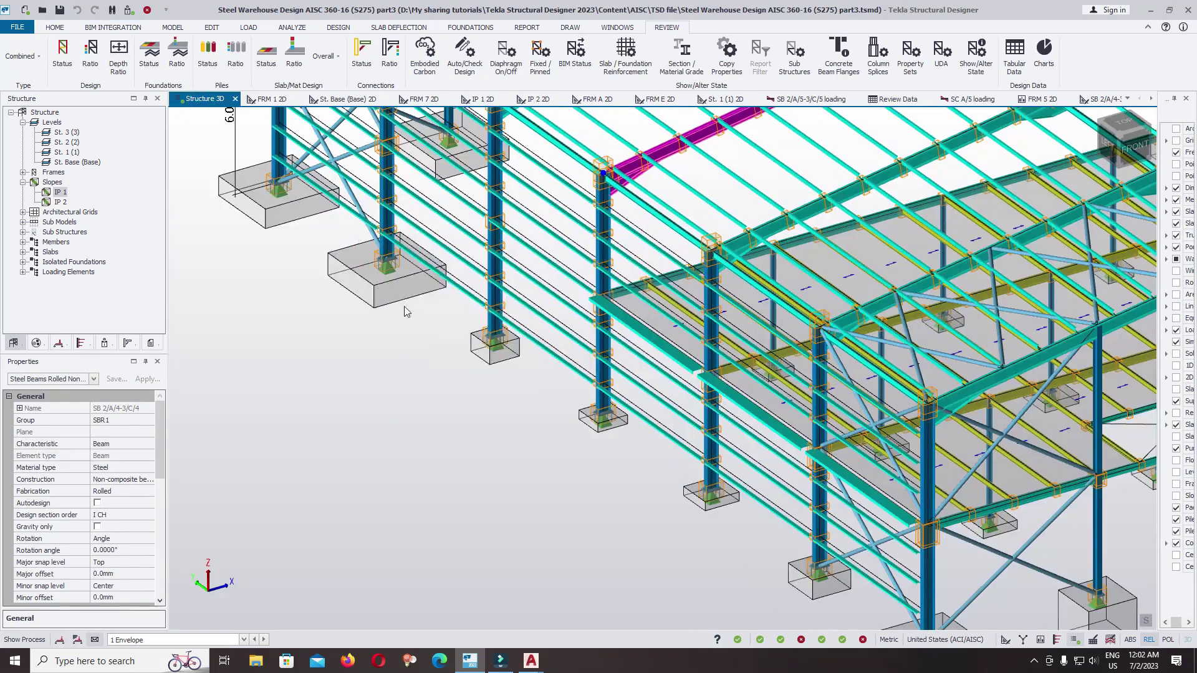
Step: Generate a DXF detailing drawing for pad base PB 9 with default export preferences
{"action": "left_click", "coordinate": [399, 290]}
{"action": "right_click", "coordinate": [401, 293]}
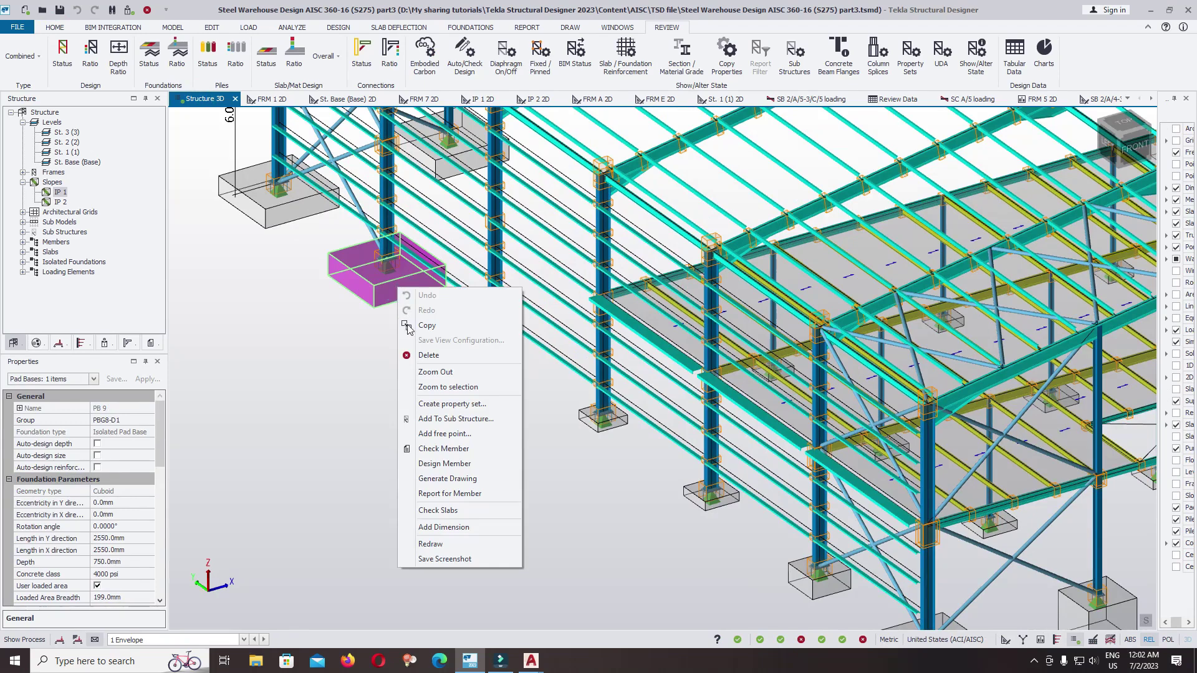
{"action": "left_click", "coordinate": [475, 481]}
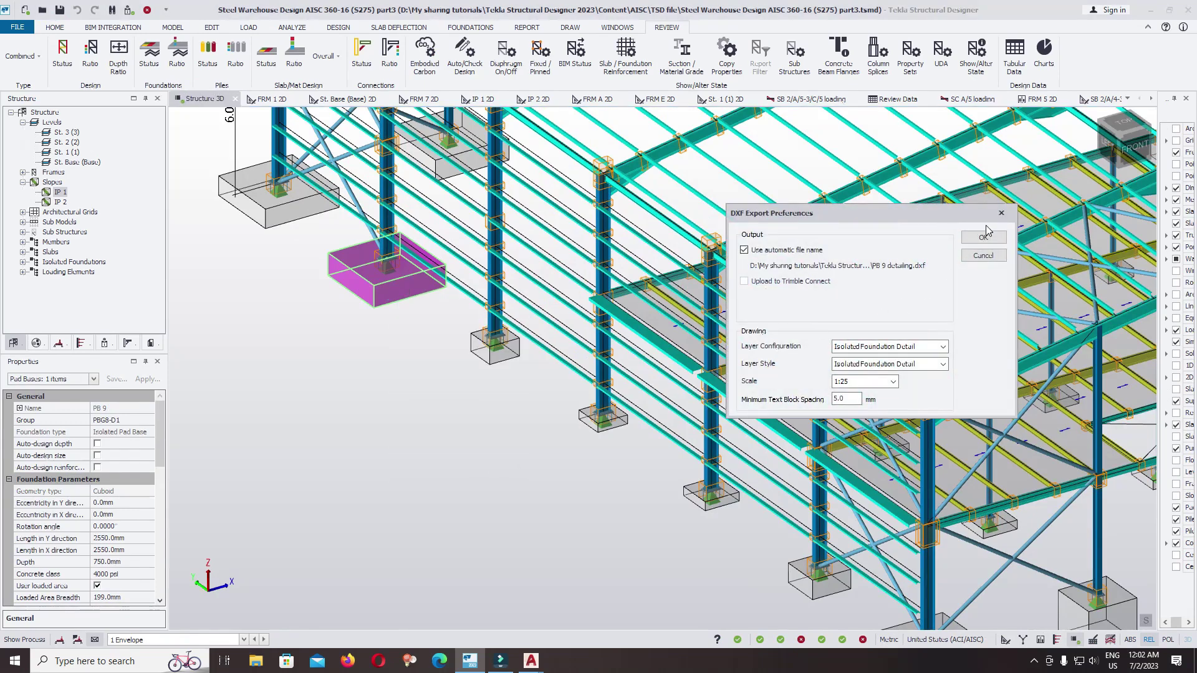
{"action": "left_click", "coordinate": [982, 238]}
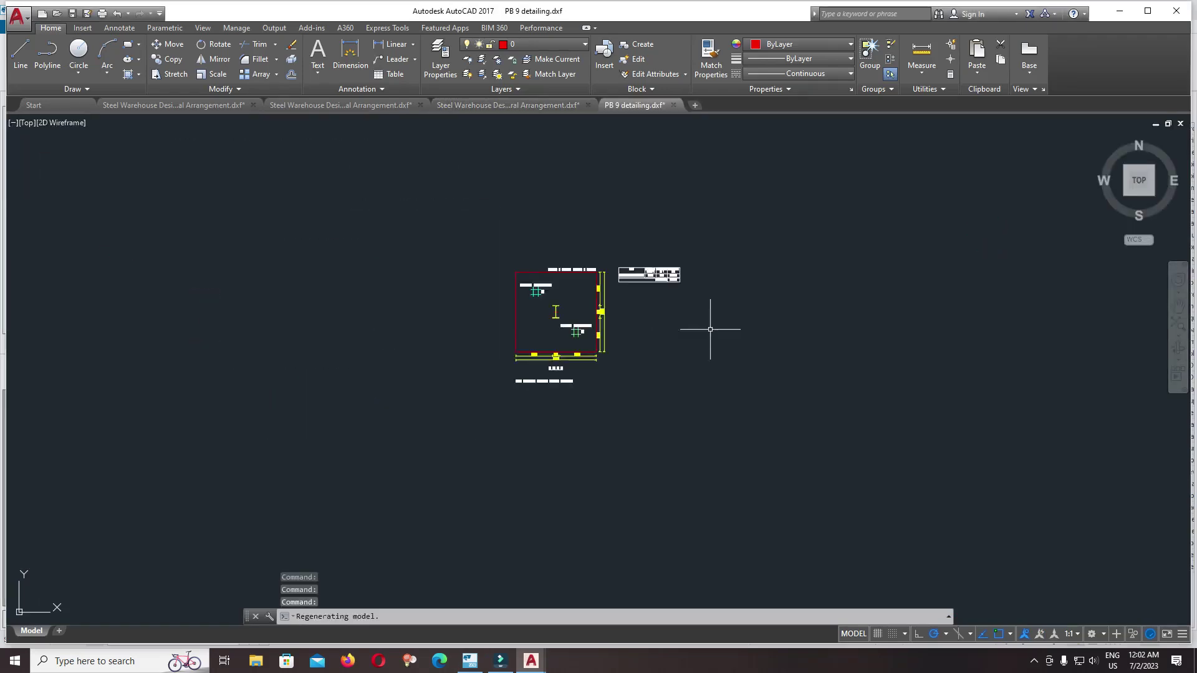
{"action": "middle_click_drag", "start_coordinate": [794, 313], "coordinate": [685, 446]}
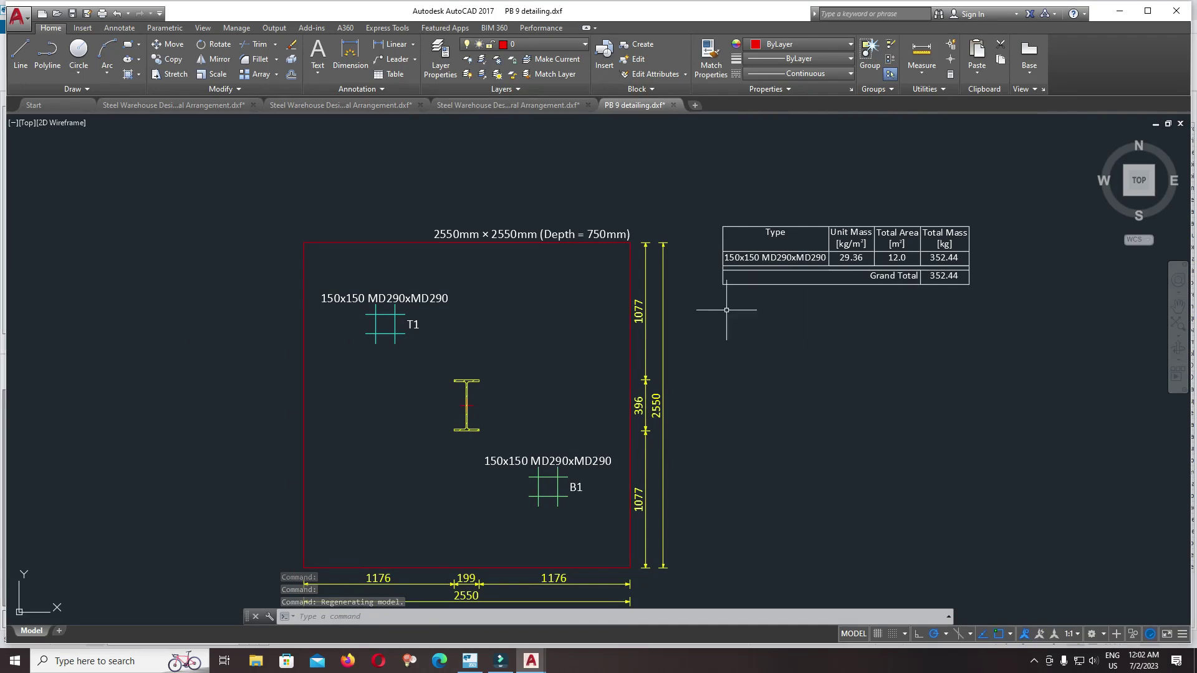
{"action": "scroll", "coordinate": [524, 374], "scroll_direction": "up", "scroll_amount": 2}
{"action": "scroll", "coordinate": [487, 308], "scroll_direction": "up", "scroll_amount": 4}
{"action": "scroll", "coordinate": [614, 353], "scroll_direction": "down", "scroll_amount": 1}
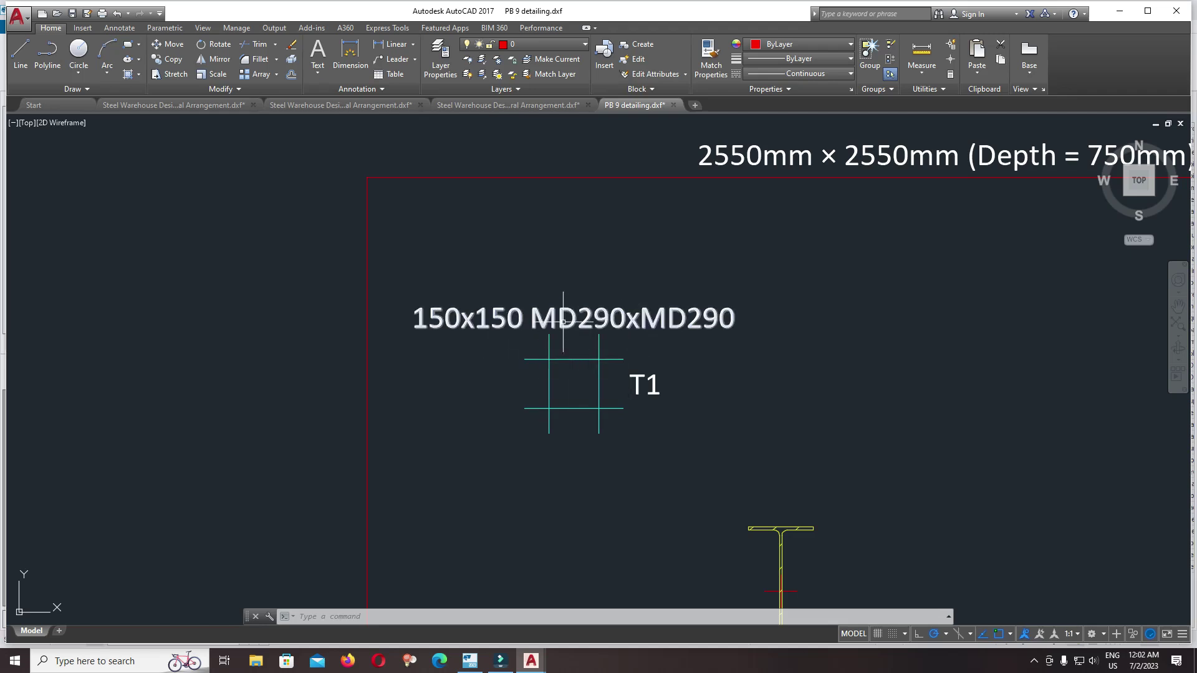
{"action": "scroll", "coordinate": [571, 257], "scroll_direction": "down", "scroll_amount": 4}
{"action": "scroll", "coordinate": [618, 234], "scroll_direction": "up", "scroll_amount": 3}
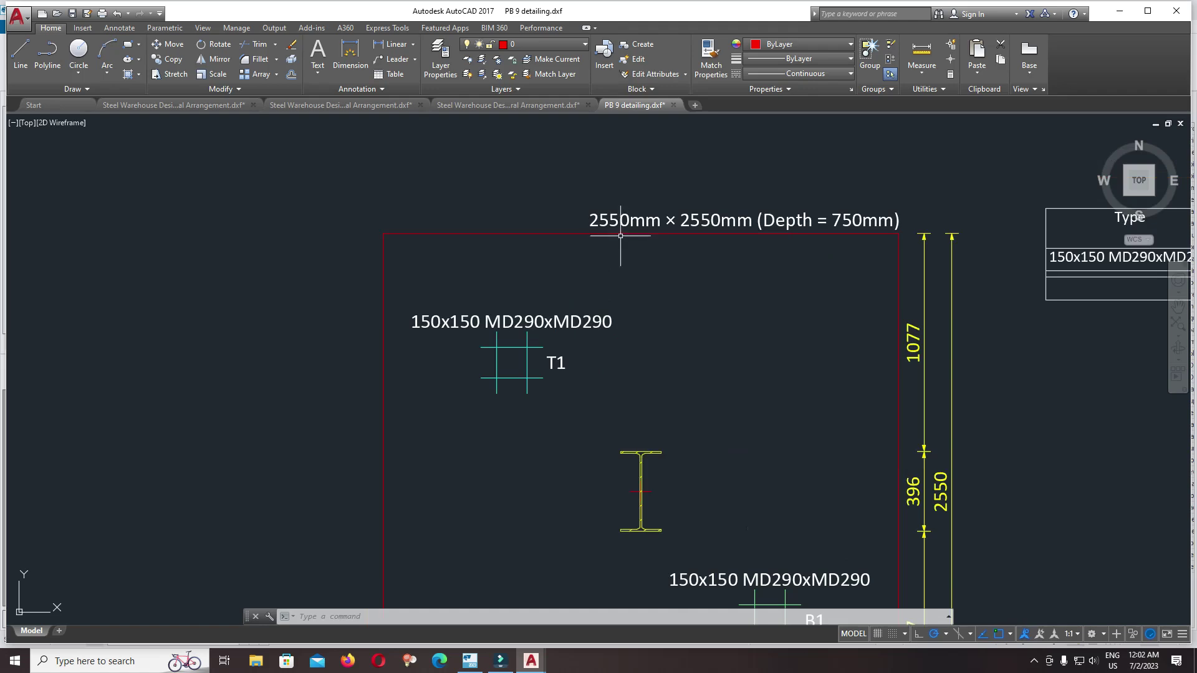
{"action": "middle_click_drag", "start_coordinate": [758, 281], "coordinate": [617, 170]}
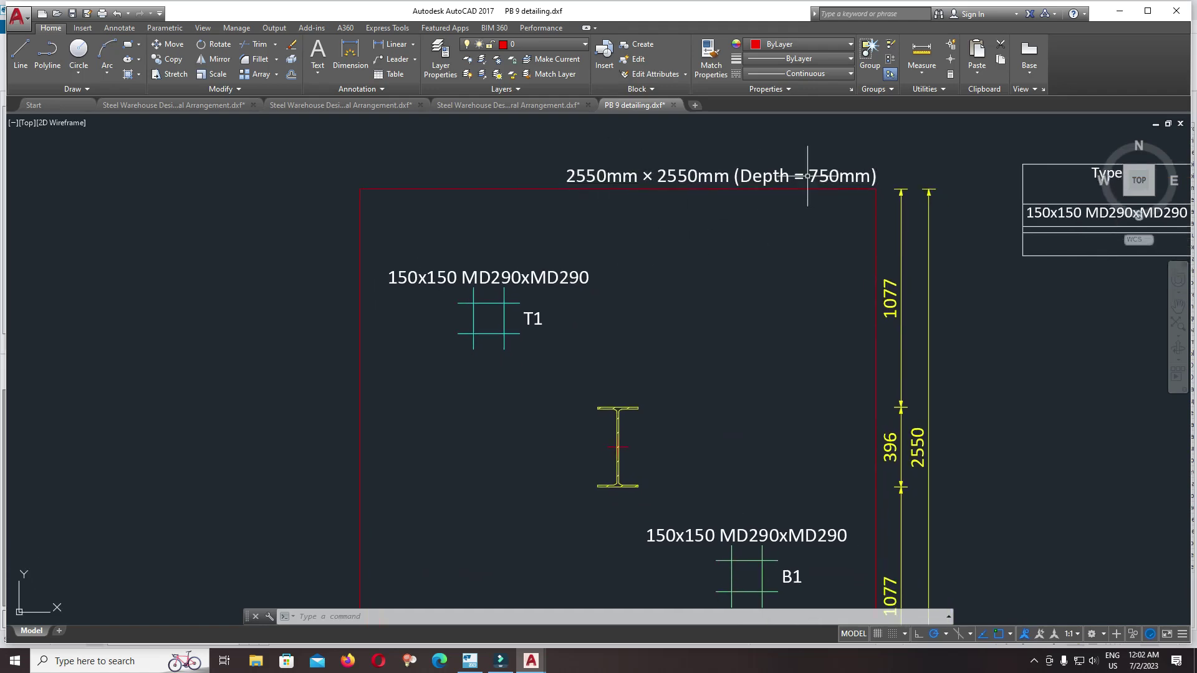
{"action": "scroll", "coordinate": [824, 178], "scroll_direction": "down", "scroll_amount": 4}
{"action": "scroll", "coordinate": [730, 375], "scroll_direction": "up", "scroll_amount": 3}
{"action": "middle_click_drag", "start_coordinate": [730, 384], "coordinate": [628, 353]}
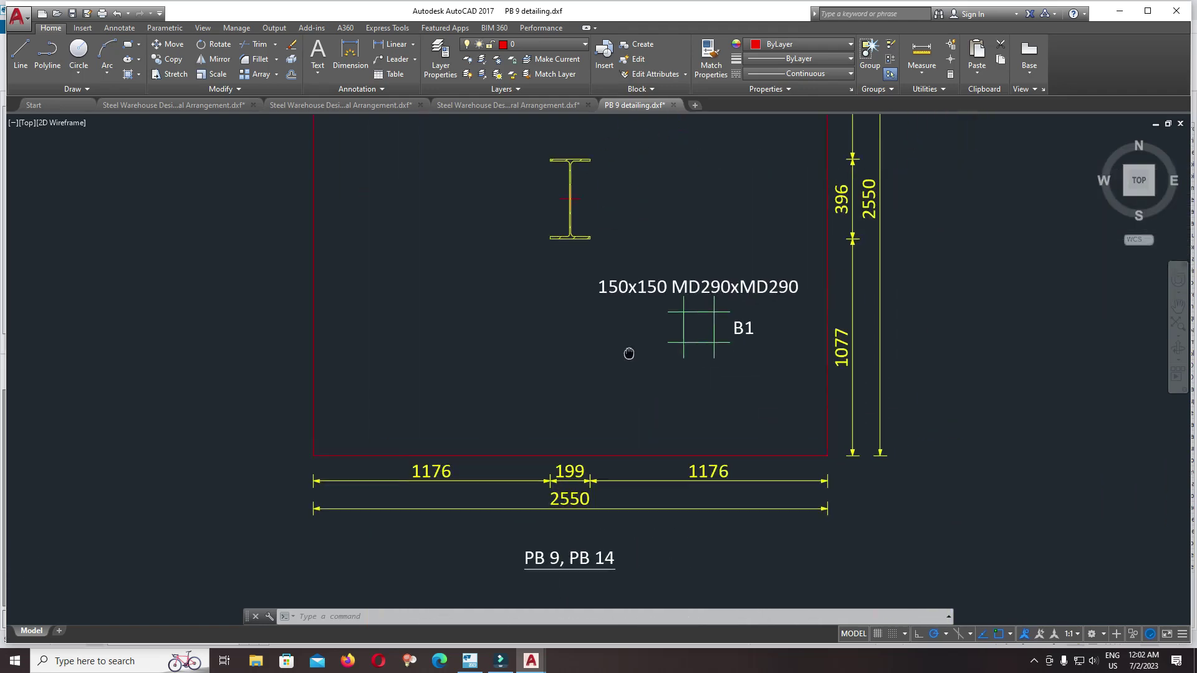
{"action": "scroll", "coordinate": [599, 374], "scroll_direction": "down", "scroll_amount": 3}
{"action": "scroll", "coordinate": [828, 211], "scroll_direction": "up", "scroll_amount": 5}
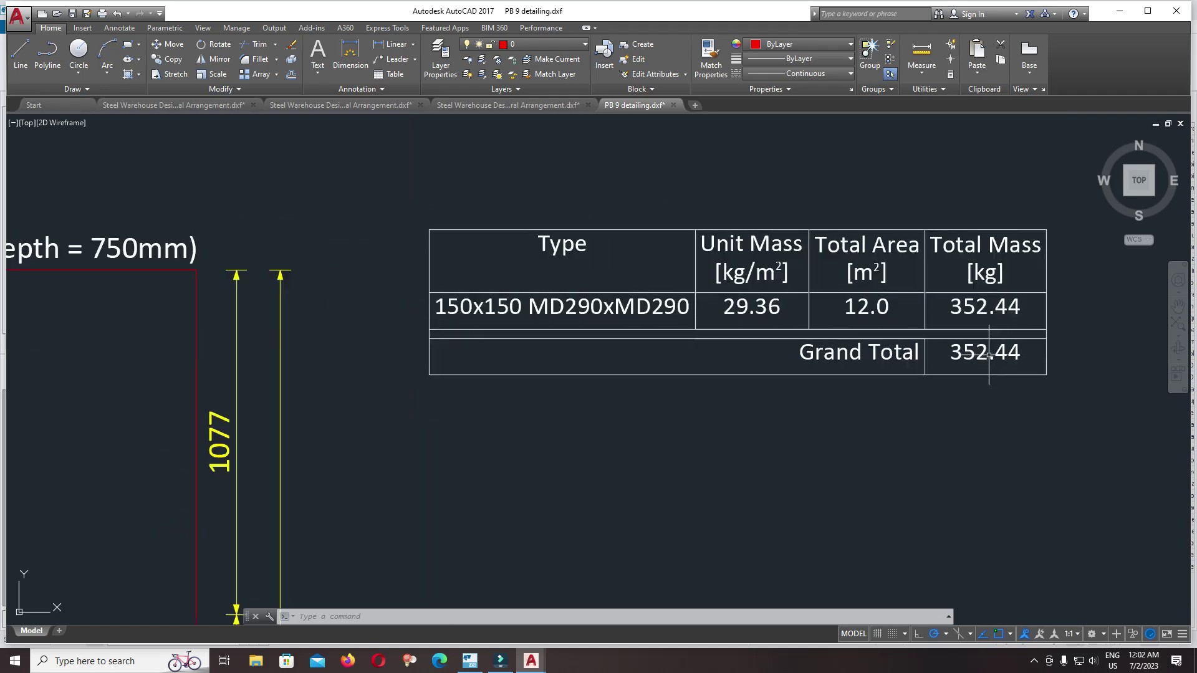
{"action": "middle_click_drag", "start_coordinate": [1066, 346], "coordinate": [1028, 348]}
{"action": "scroll", "coordinate": [935, 351], "scroll_direction": "up", "scroll_amount": 3}
{"action": "scroll", "coordinate": [777, 356], "scroll_direction": "down", "scroll_amount": 1}
{"action": "scroll", "coordinate": [781, 361], "scroll_direction": "down", "scroll_amount": 1}
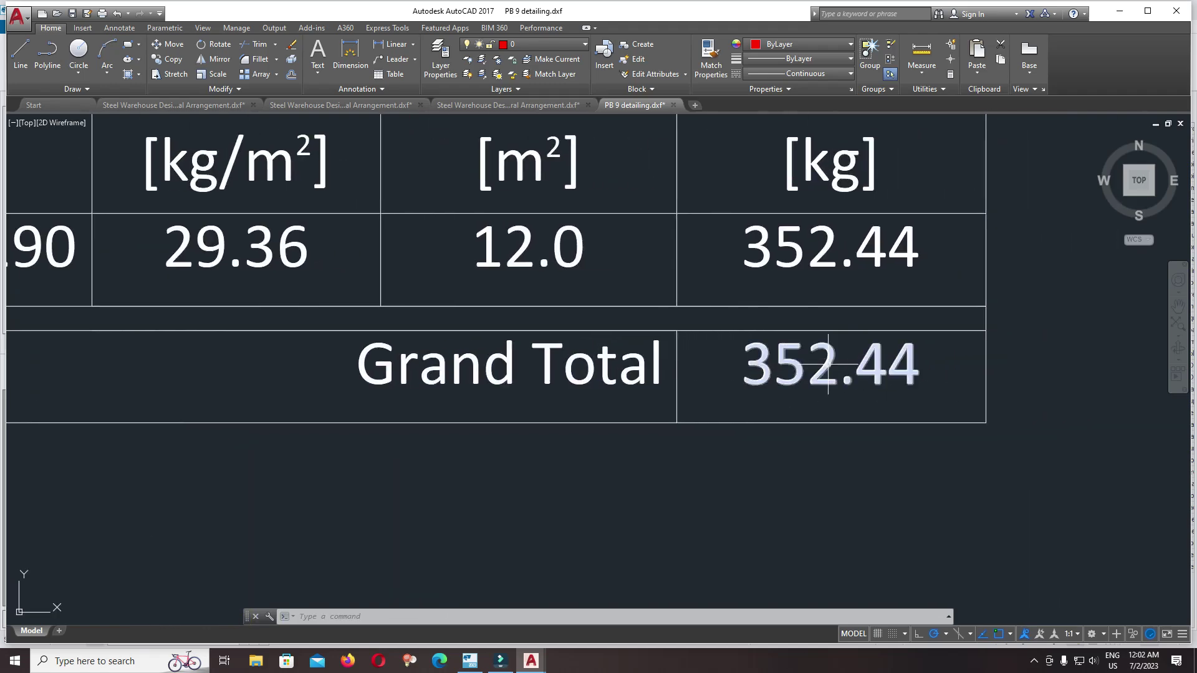
{"action": "scroll", "coordinate": [786, 365], "scroll_direction": "down", "scroll_amount": 1}
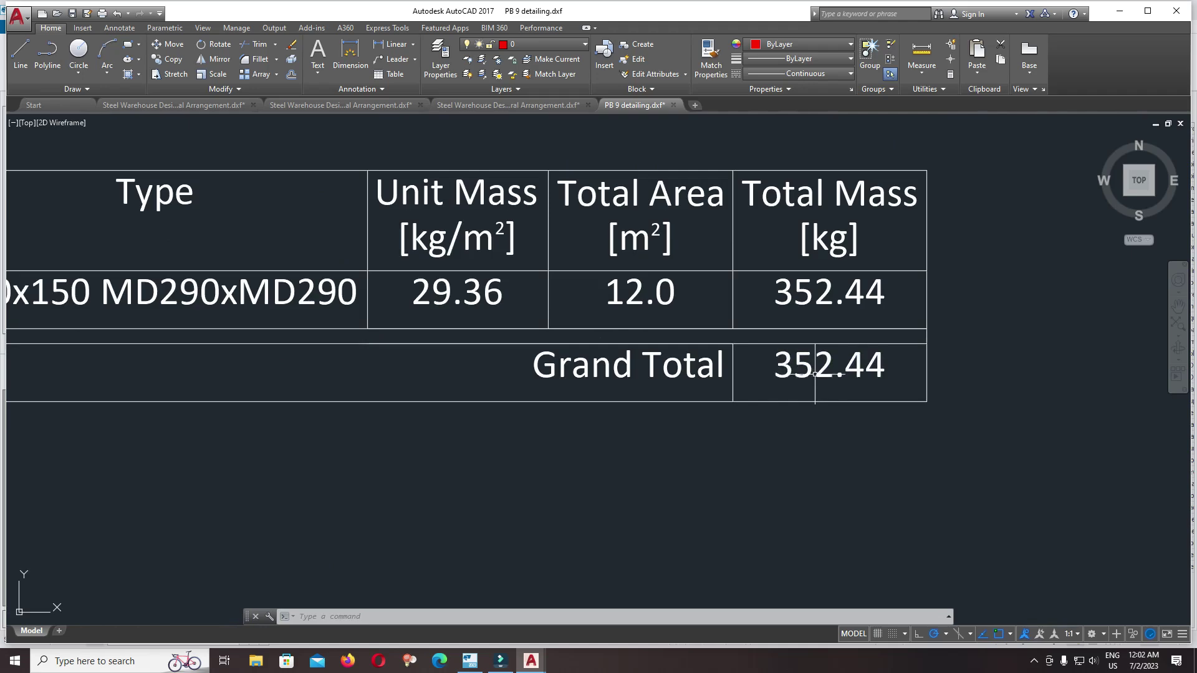
{"action": "scroll", "coordinate": [807, 375], "scroll_direction": "down", "scroll_amount": 6}
{"action": "scroll", "coordinate": [861, 336], "scroll_direction": "up", "scroll_amount": 2}
{"action": "scroll", "coordinate": [887, 364], "scroll_direction": "up", "scroll_amount": 2}
{"action": "middle_click_drag", "start_coordinate": [886, 363], "coordinate": [850, 361]}
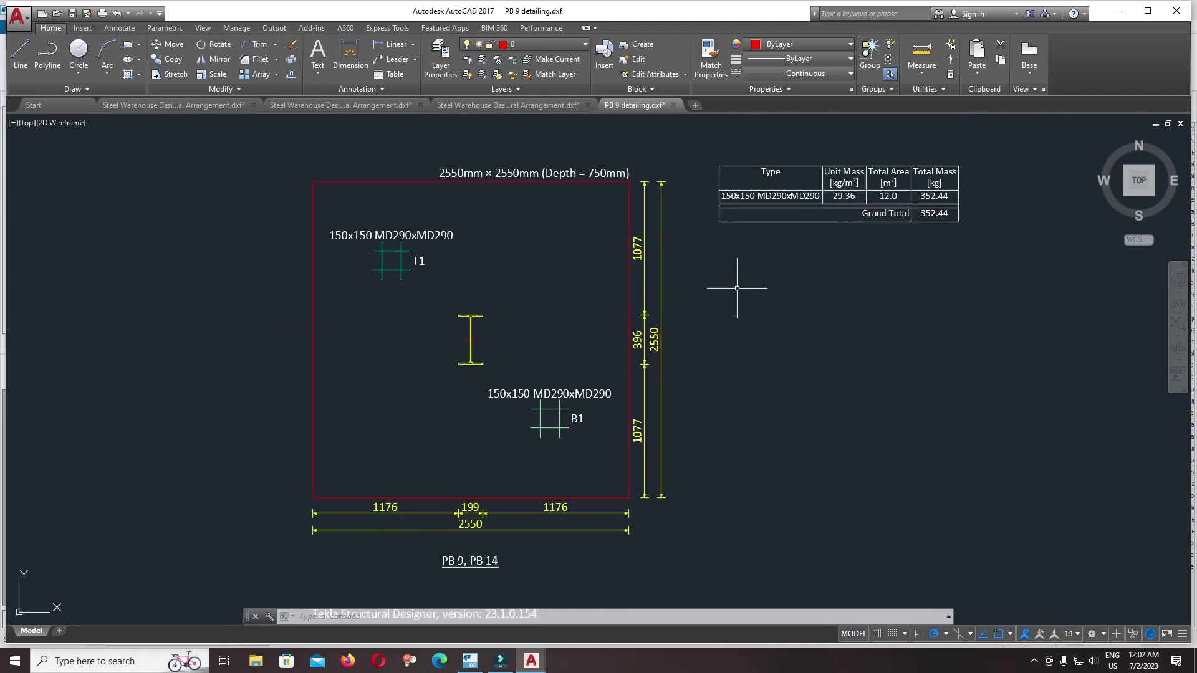
{"action": "mouse_move", "coordinate": [530, 662]}
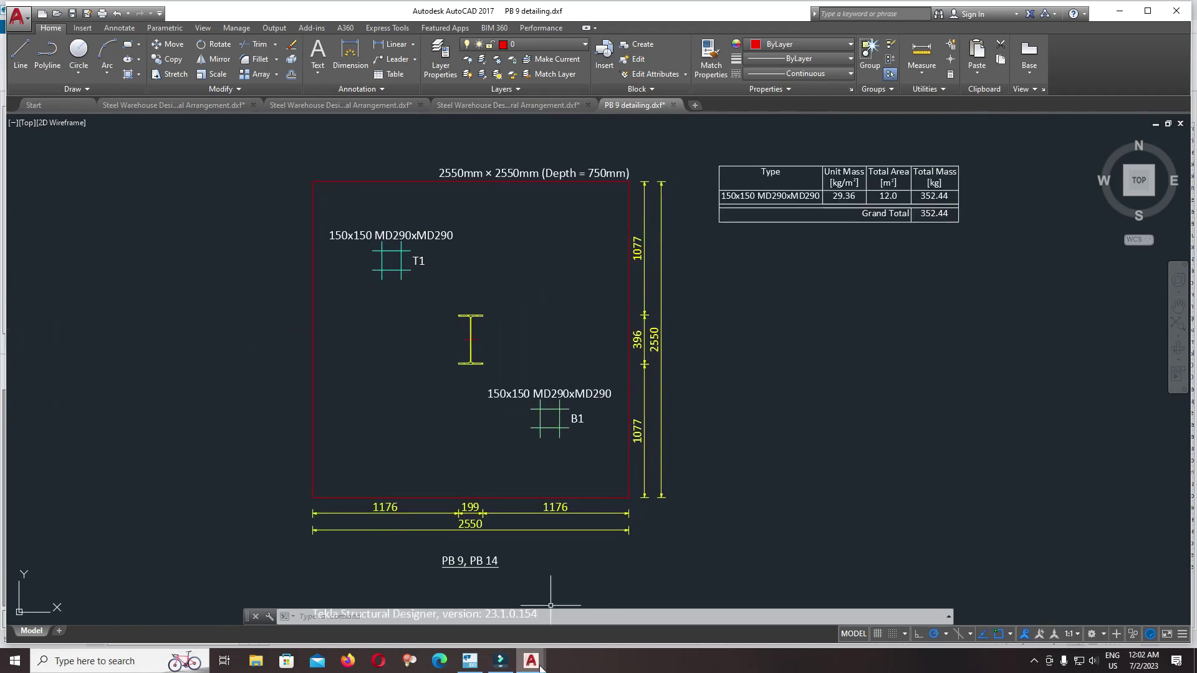
Step: Switch from AutoCAD back to the Tekla Structural Designer model using the taskbar
{"action": "left_click", "coordinate": [501, 662]}
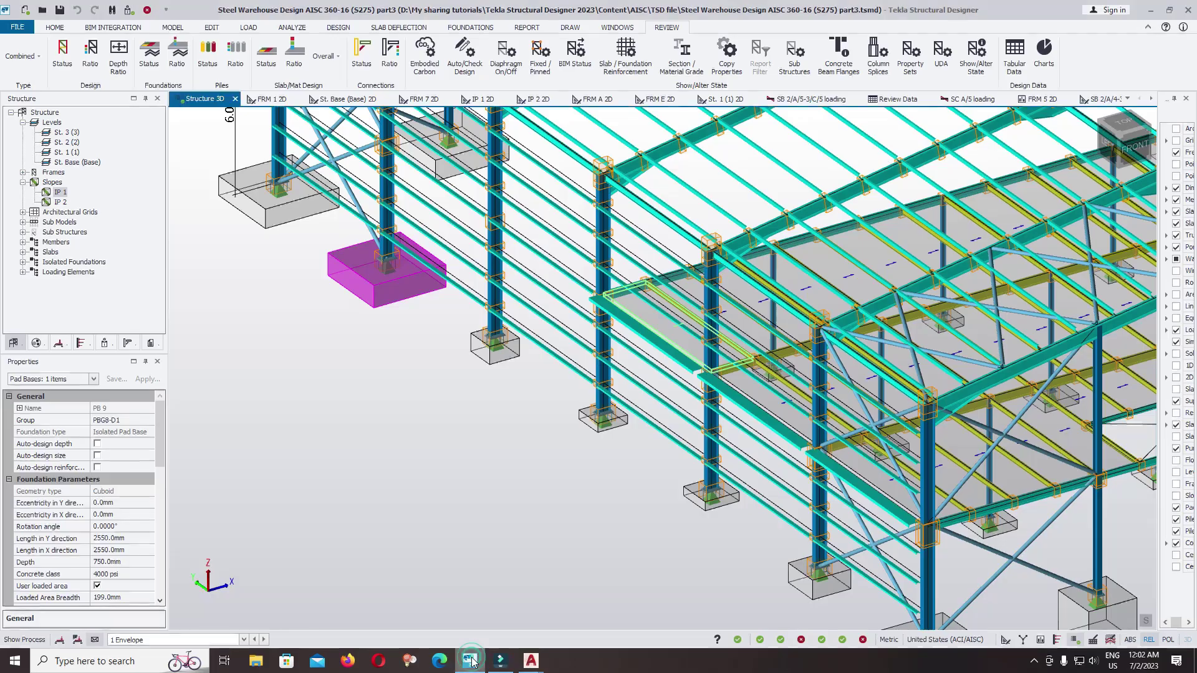
{"action": "scroll", "coordinate": [480, 391], "scroll_direction": "down", "scroll_amount": 1}
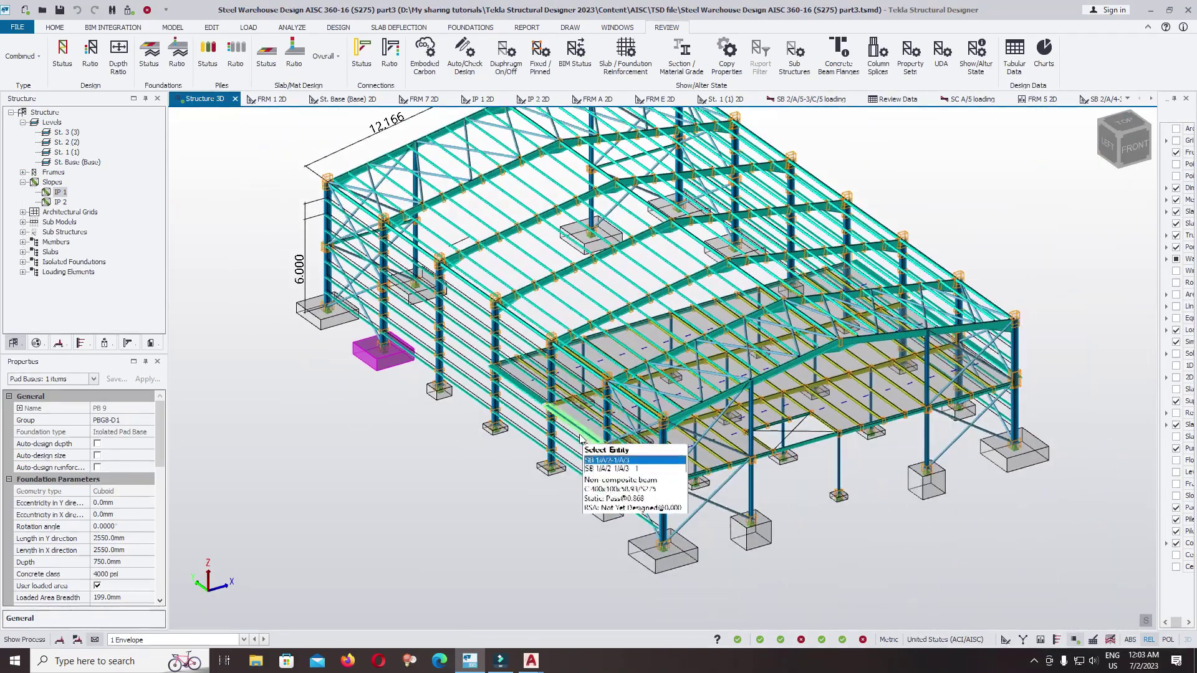
{"action": "scroll", "coordinate": [562, 374], "scroll_direction": "up", "scroll_amount": 2}
{"action": "left_click", "coordinate": [1033, 661]}
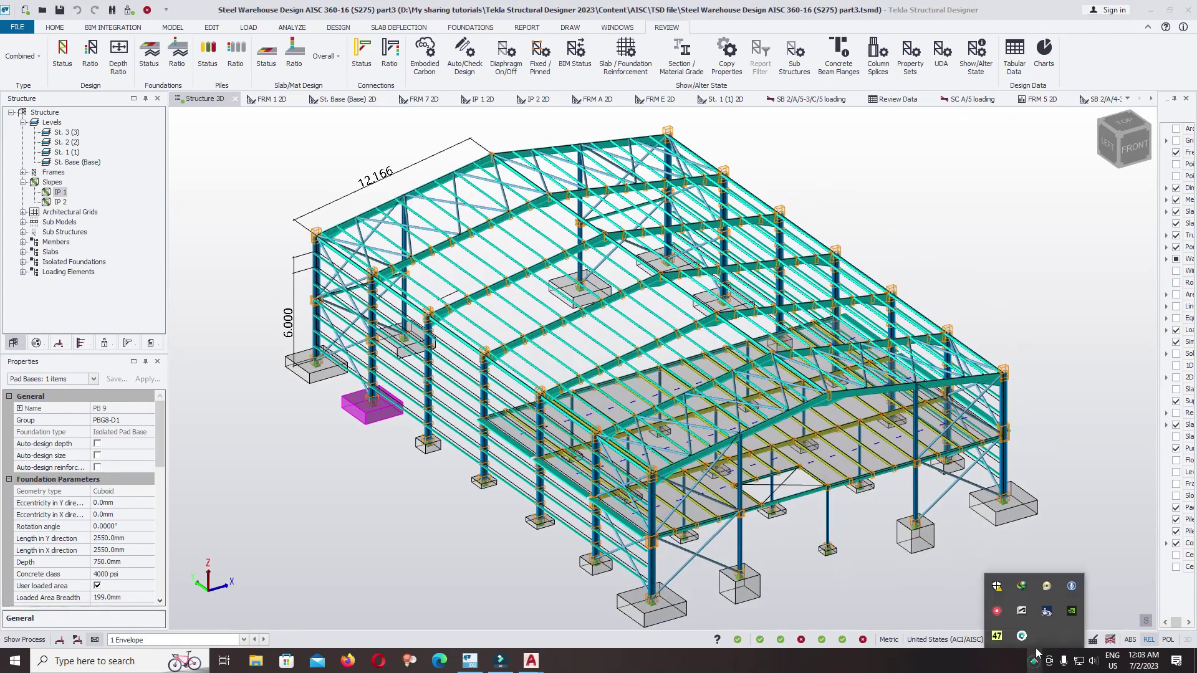